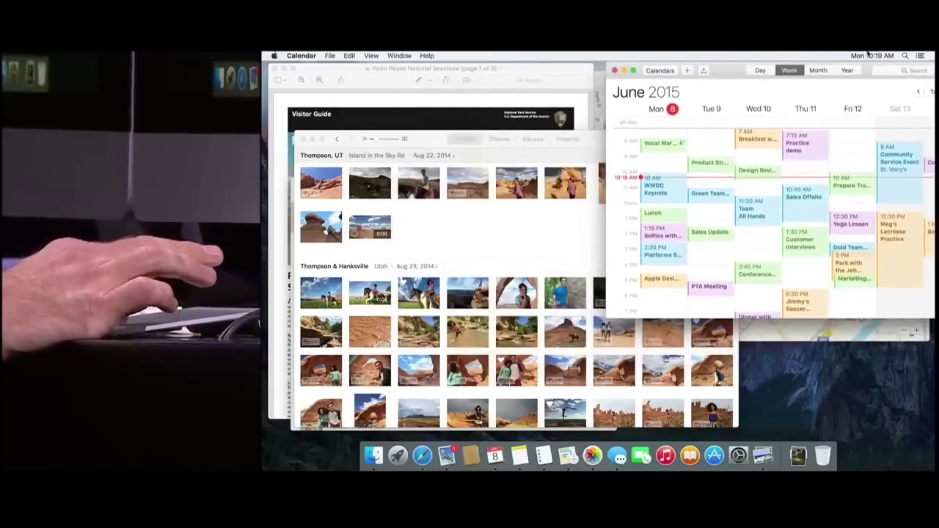
# Search Spotlight for 'weather friday' to get San Francisco's Friday forecast
pyautogui.hotkey('ctrl', 'Up')
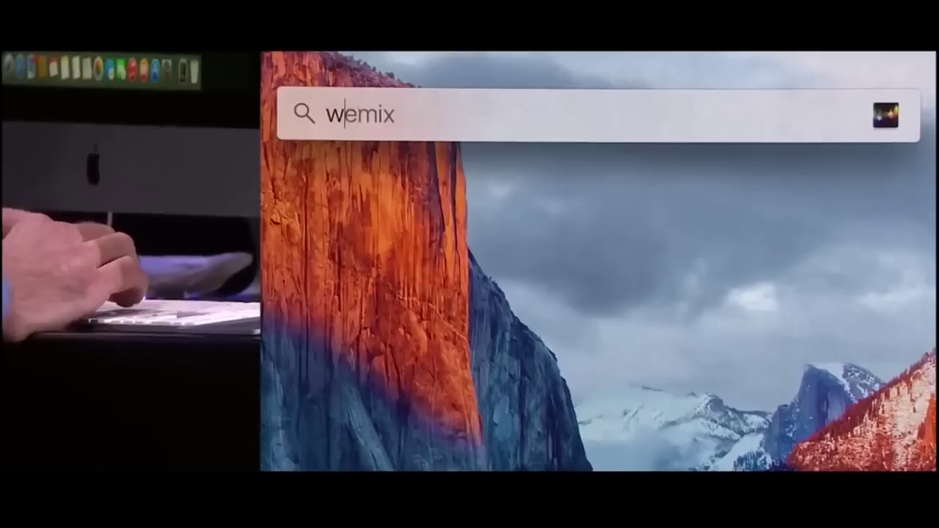
pyautogui.write('at')
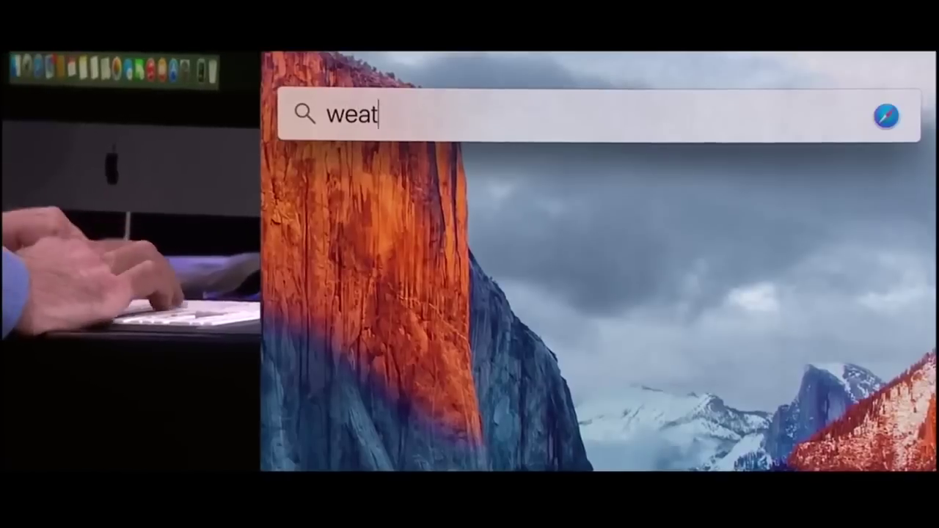
pyautogui.write('her friday')
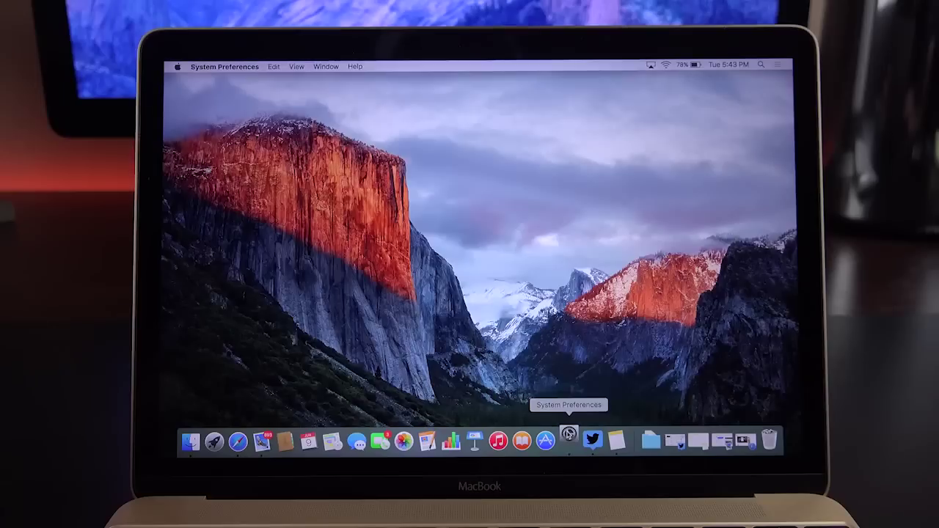
# Tick Silent clicking in System Preferences' Trackpad Point & Click settings
pyautogui.click(569, 441)
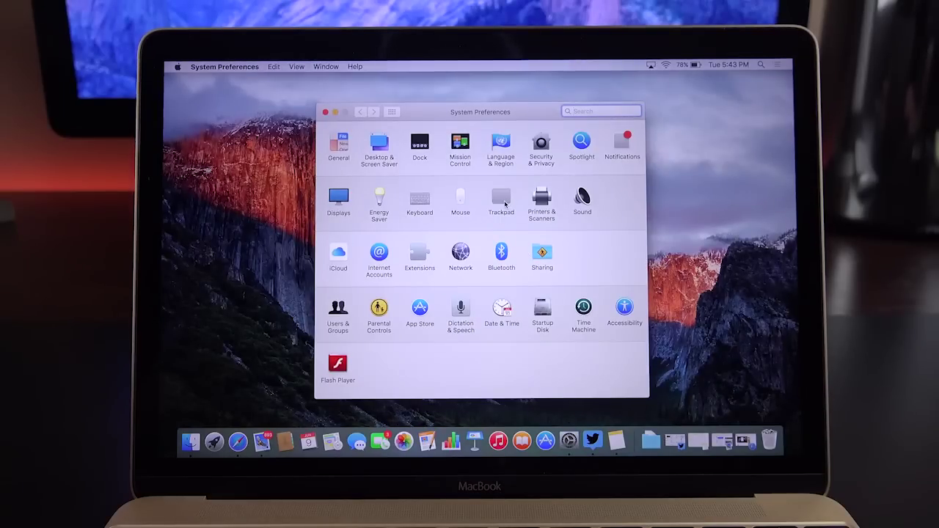
pyautogui.click(502, 198)
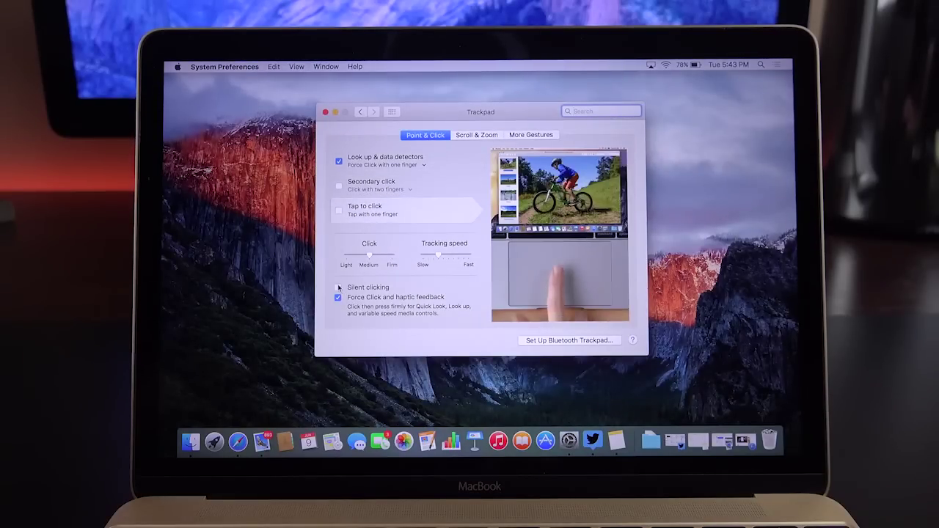
pyautogui.click(338, 288)
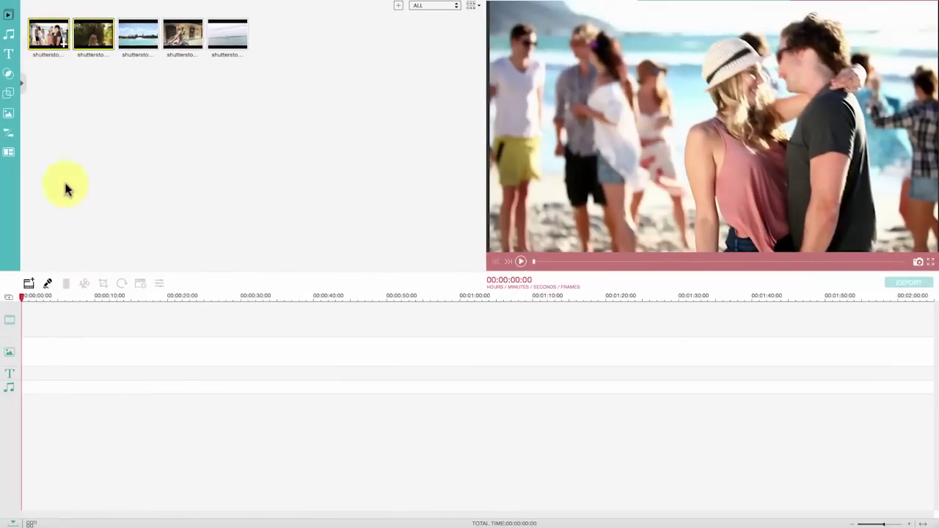
# Place two library clips onto the video track
pyautogui.moveTo(65, 189); pyautogui.dragTo(57, 324)
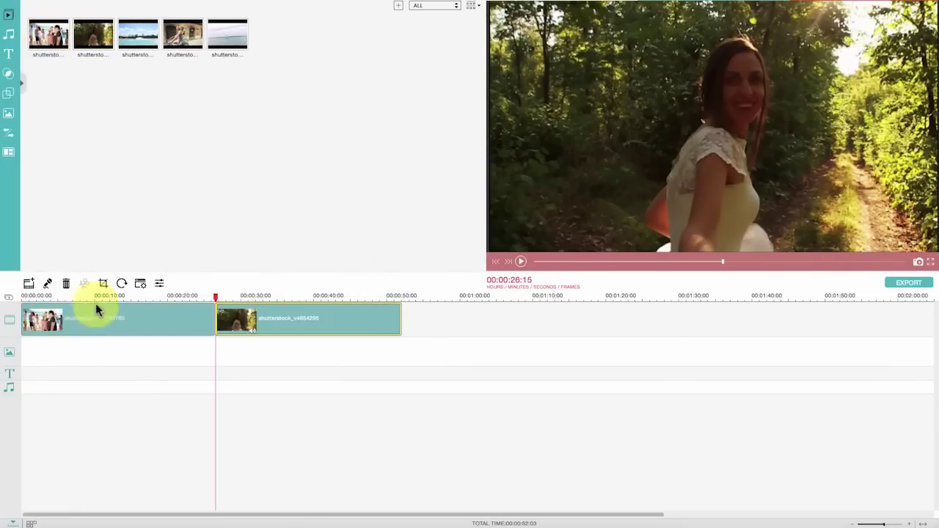
pyautogui.scroll(-5, 110, 303)
pyautogui.scroll(5, 80, 311)
# Play the filtered clip in the preview from an earlier point, then pause
pyautogui.moveTo(208, 295); pyautogui.dragTo(132, 308)
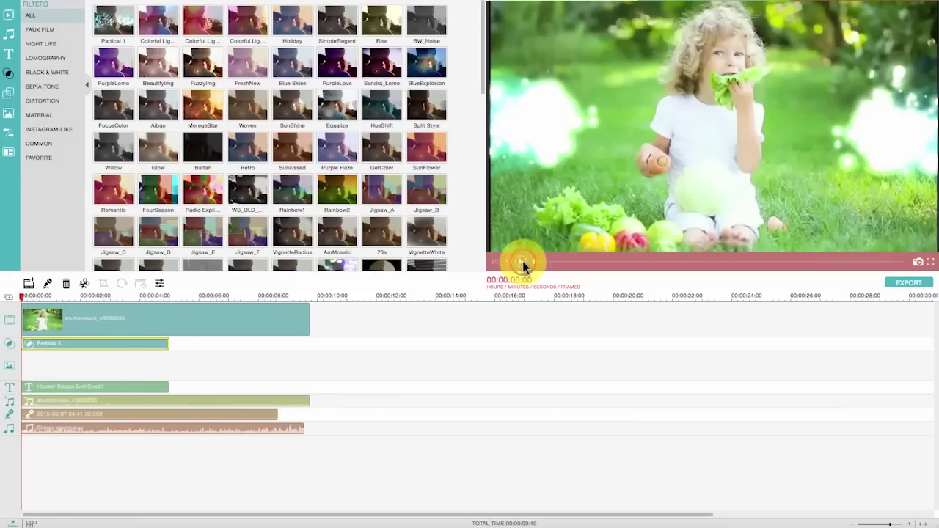
pyautogui.click(522, 261)
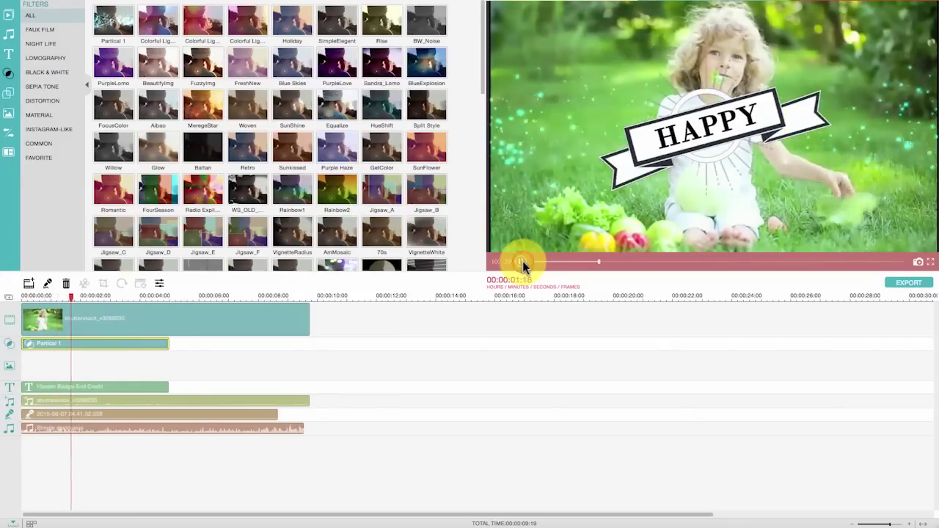
pyautogui.click(20, 356)
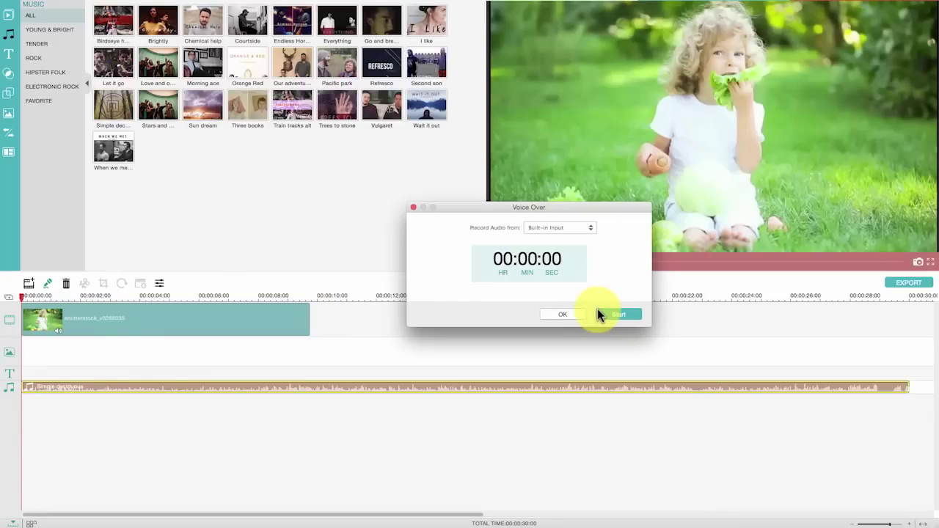
# Start a voice-over recording and shrink the overlay clip in the preview
pyautogui.click(598, 312)
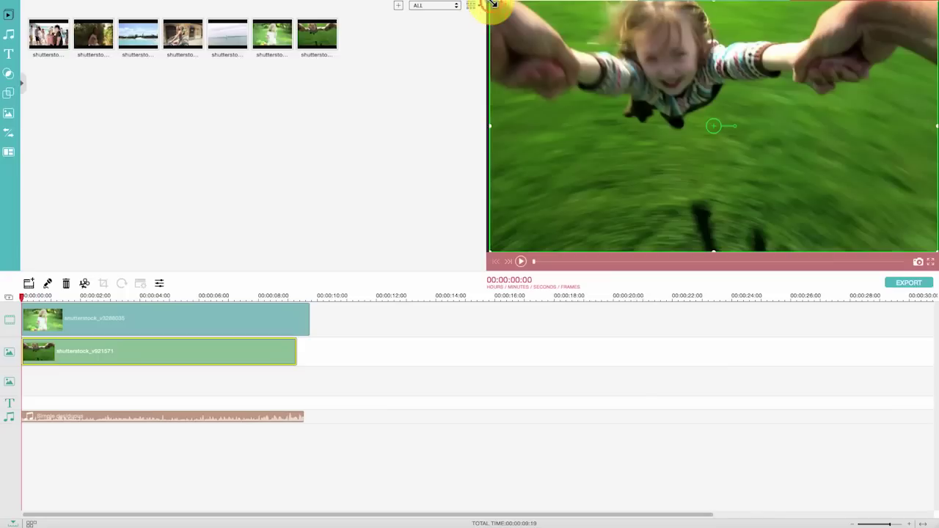
pyautogui.moveTo(487, 4); pyautogui.dragTo(787, 169)
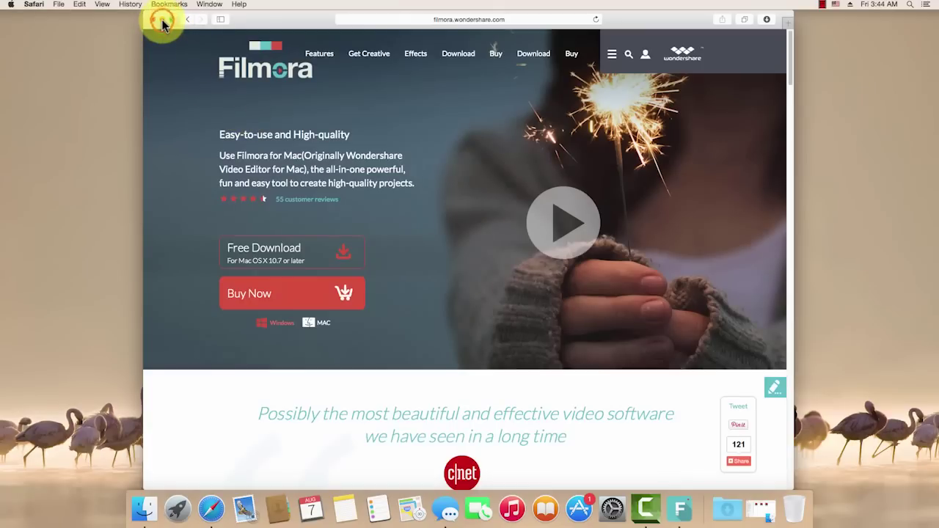
# Minimise the Safari window showing the Filmora website
pyautogui.click(163, 21)
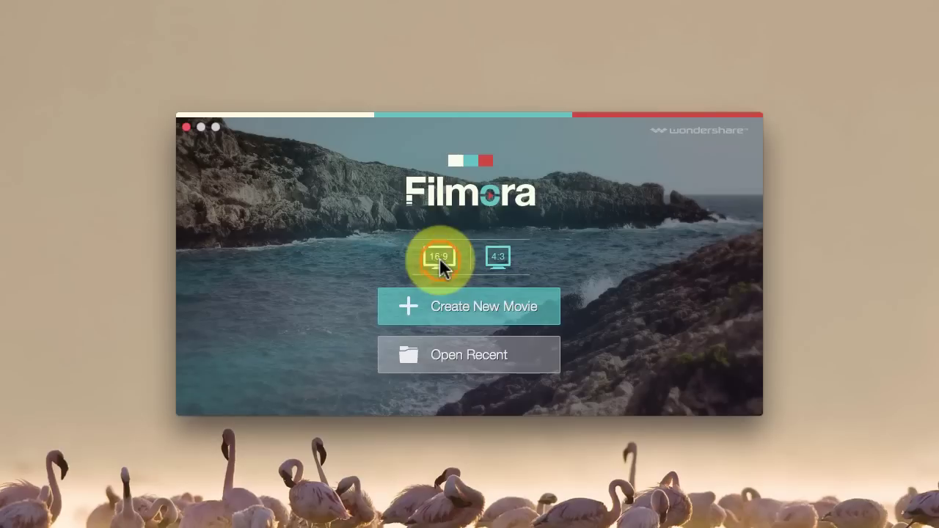
# Create a full-screen new movie and import five shutterstock .mov clips from 'my video'
pyautogui.click(472, 305)
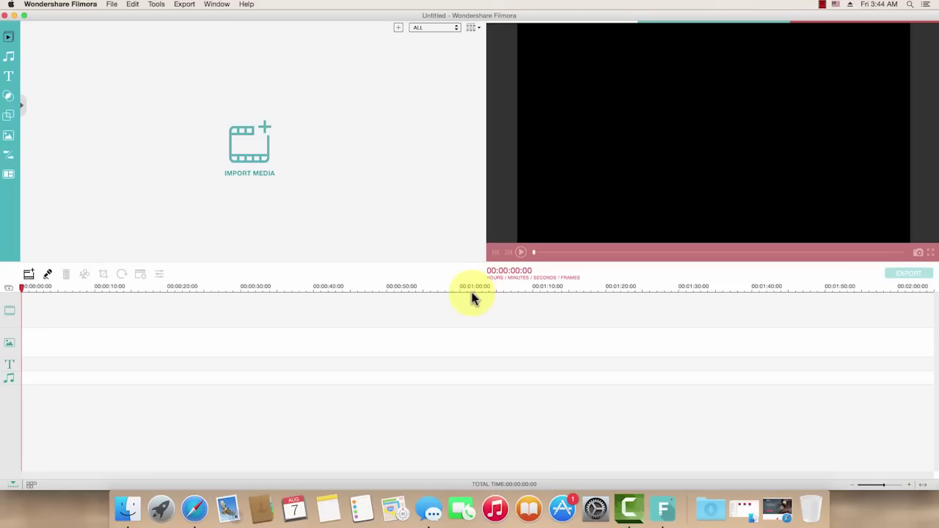
pyautogui.click(23, 16)
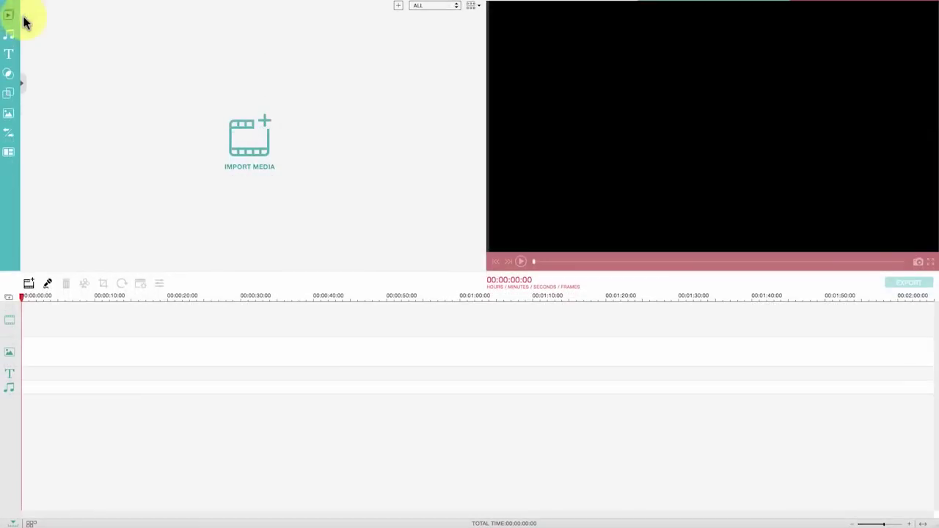
pyautogui.click(240, 143)
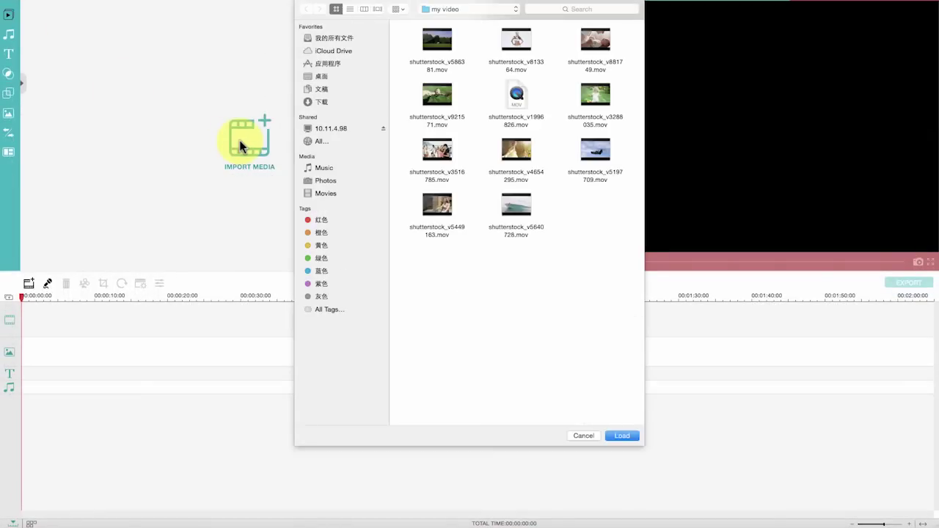
pyautogui.moveTo(615, 269); pyautogui.dragTo(392, 139)
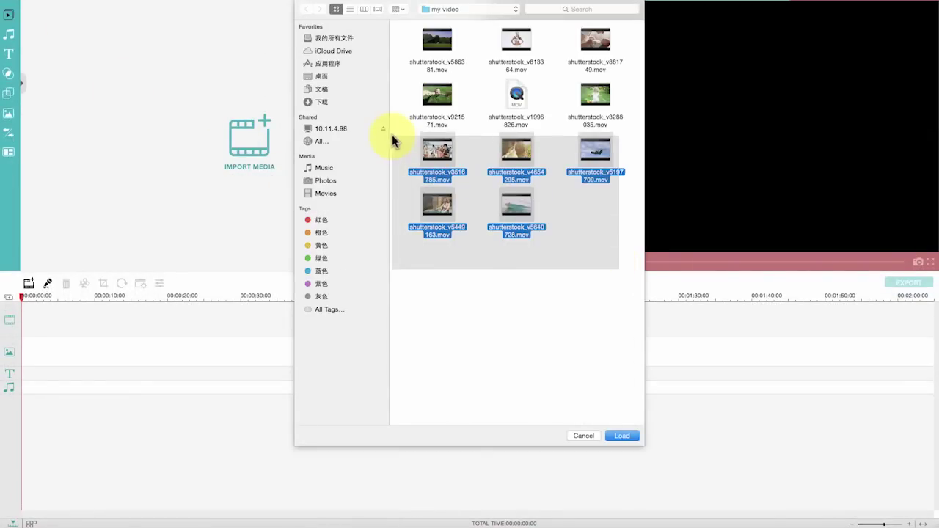
pyautogui.click(622, 436)
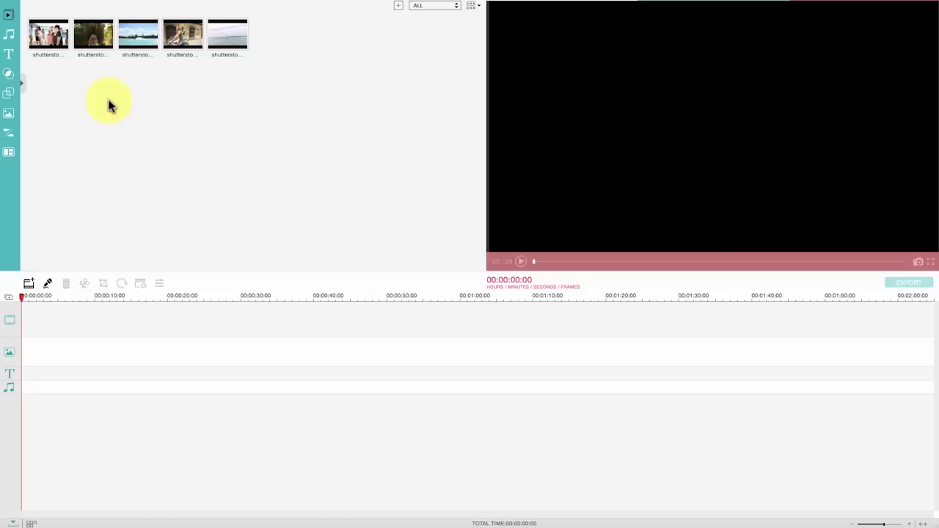
# Add the beach party and forest path clips to the video track, rescaling the timeline to fit
pyautogui.moveTo(42, 38); pyautogui.dragTo(57, 325)
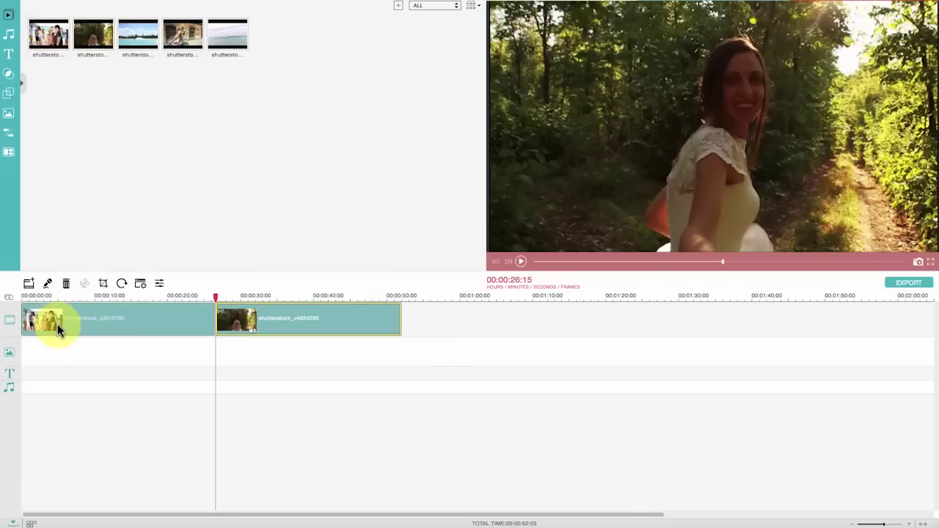
pyautogui.moveTo(110, 299); pyautogui.dragTo(75, 311)
# Split the beach clip again at about 14 seconds
pyautogui.click(99, 318)
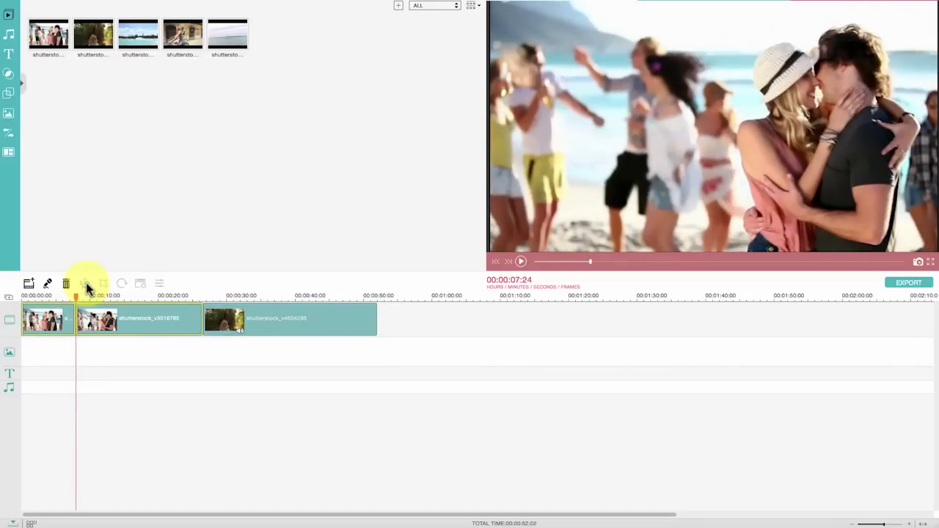
pyautogui.moveTo(78, 301); pyautogui.dragTo(153, 298)
pyautogui.click(85, 285)
# Crop the following piece to a smaller 16:9 box on the kissing couple and preview it
pyautogui.click(132, 312)
pyautogui.click(103, 283)
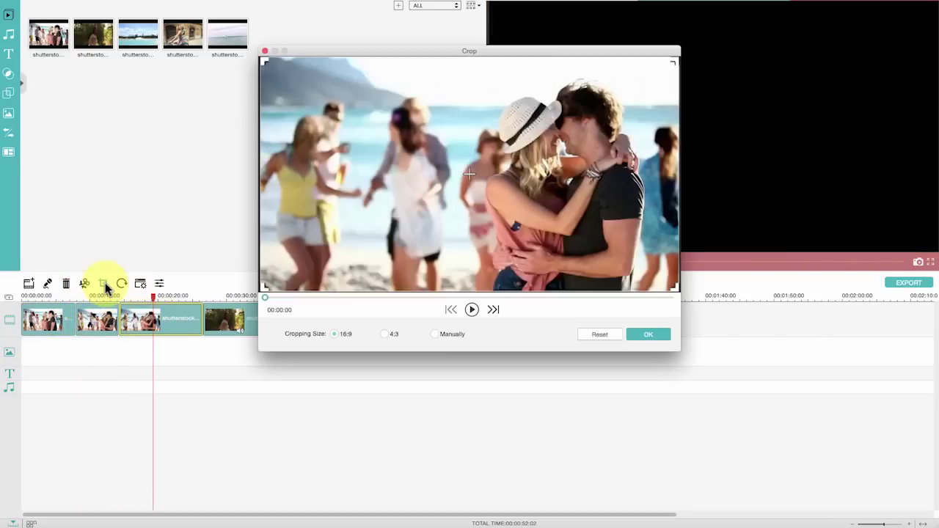
pyautogui.moveTo(265, 290); pyautogui.dragTo(441, 242)
pyautogui.moveTo(556, 147); pyautogui.dragTo(570, 151)
pyautogui.click(649, 334)
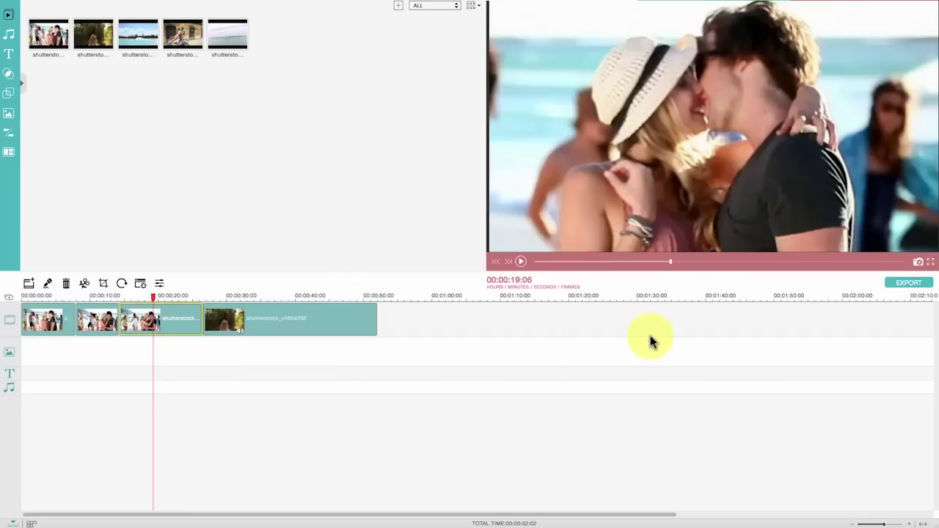
pyautogui.click(155, 296)
pyautogui.moveTo(157, 297); pyautogui.dragTo(163, 302)
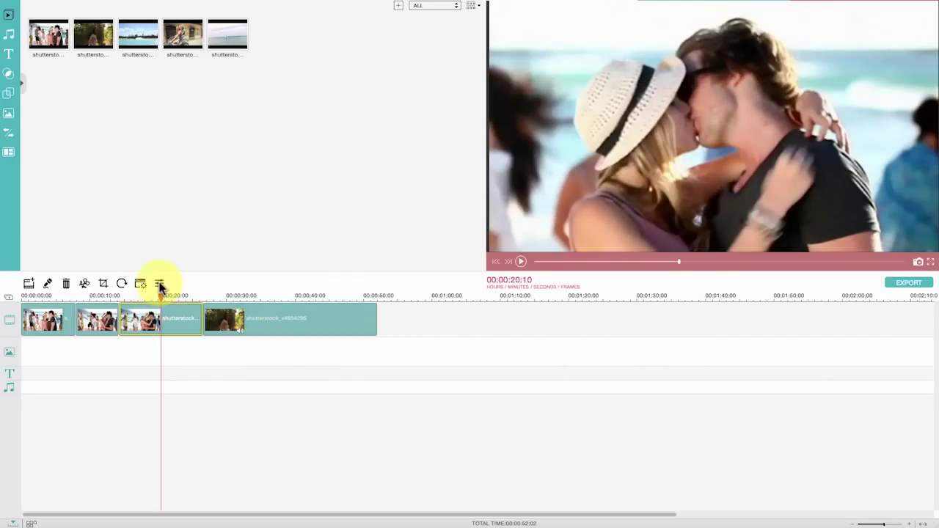
# Set Brightness 15, Contrast 9, Saturation 4, test rotate and flip, and lower the Speed
pyautogui.click(160, 284)
pyautogui.moveTo(478, 145); pyautogui.dragTo(487, 192)
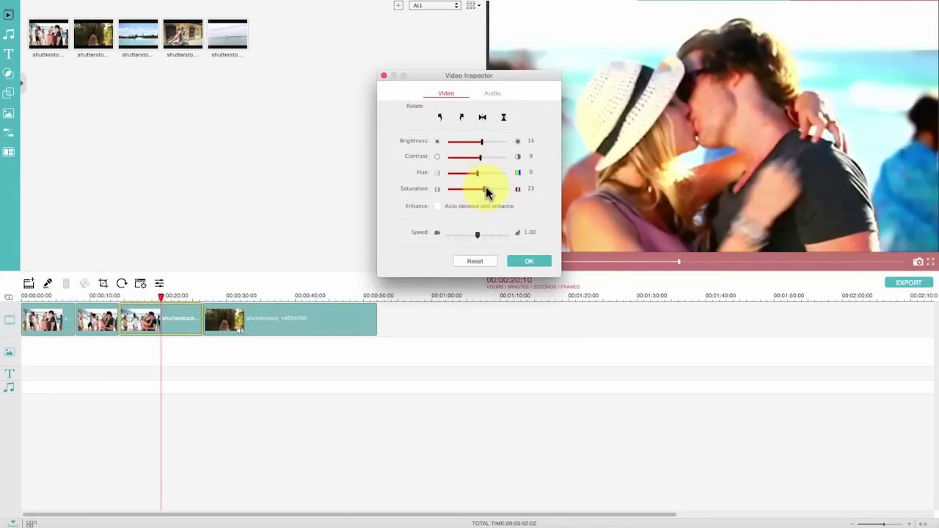
pyautogui.click(462, 117)
pyautogui.click(463, 117)
pyautogui.click(462, 118)
pyautogui.click(463, 118)
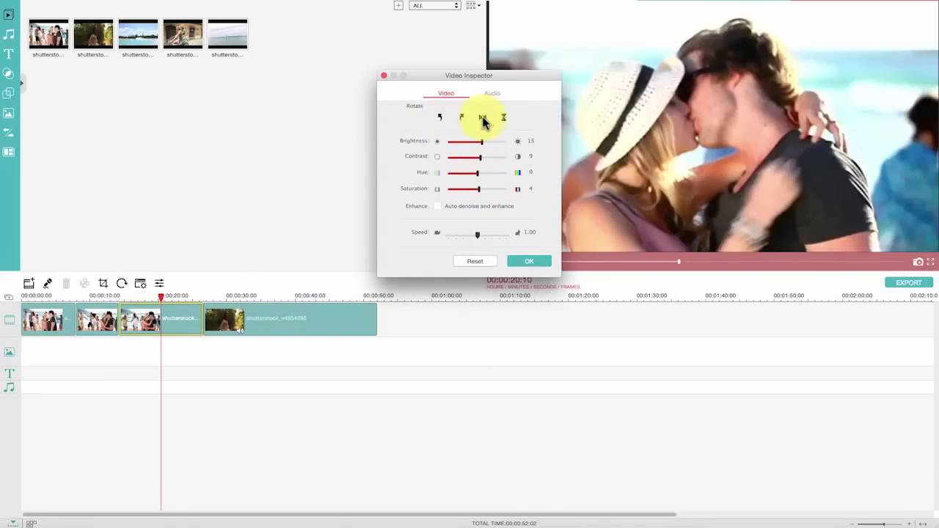
pyautogui.click(503, 118)
pyautogui.click(503, 119)
pyautogui.moveTo(463, 244); pyautogui.dragTo(461, 242)
pyautogui.click(517, 262)
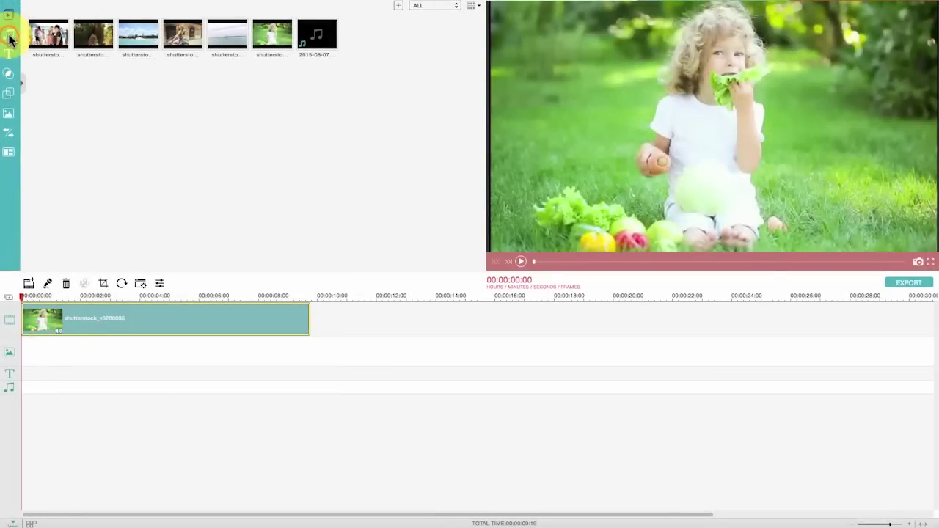
# Drag a Music library song onto the music track and record an eight-second voice-over
pyautogui.click(9, 35)
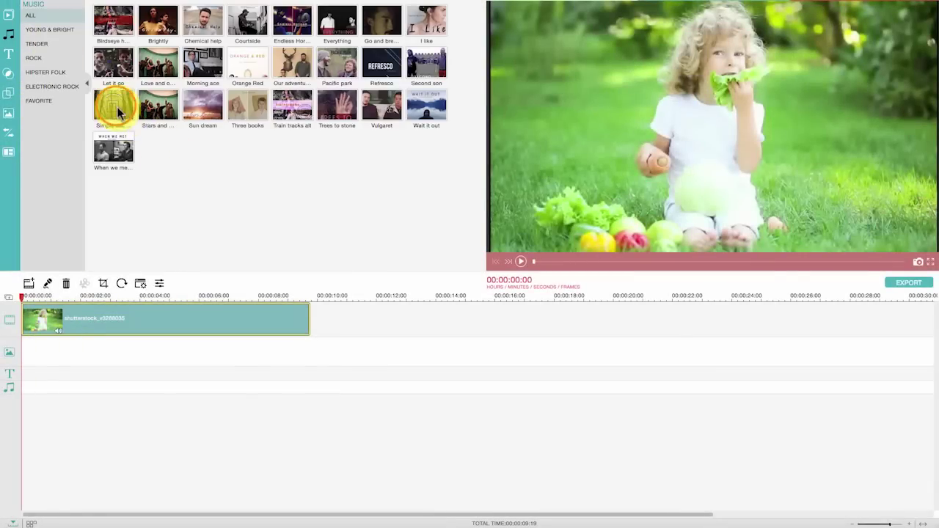
pyautogui.moveTo(117, 110); pyautogui.dragTo(22, 387)
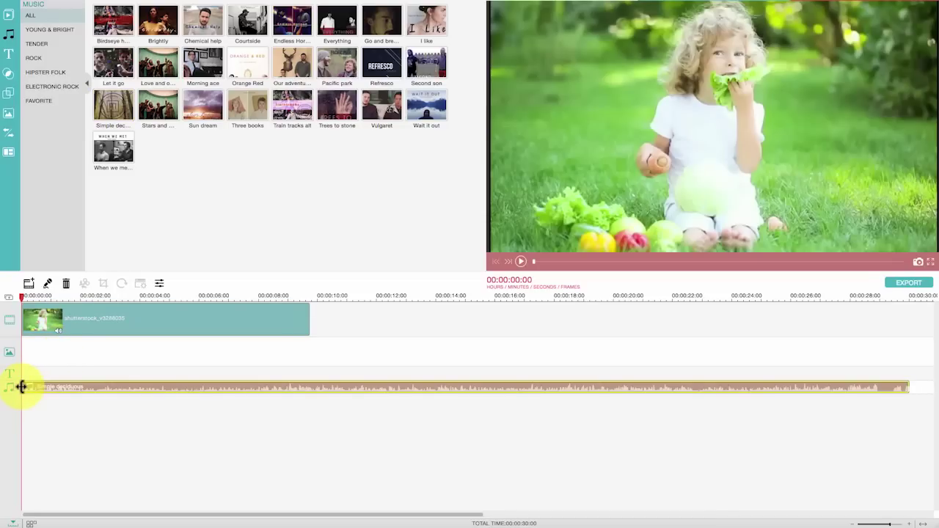
pyautogui.click(47, 285)
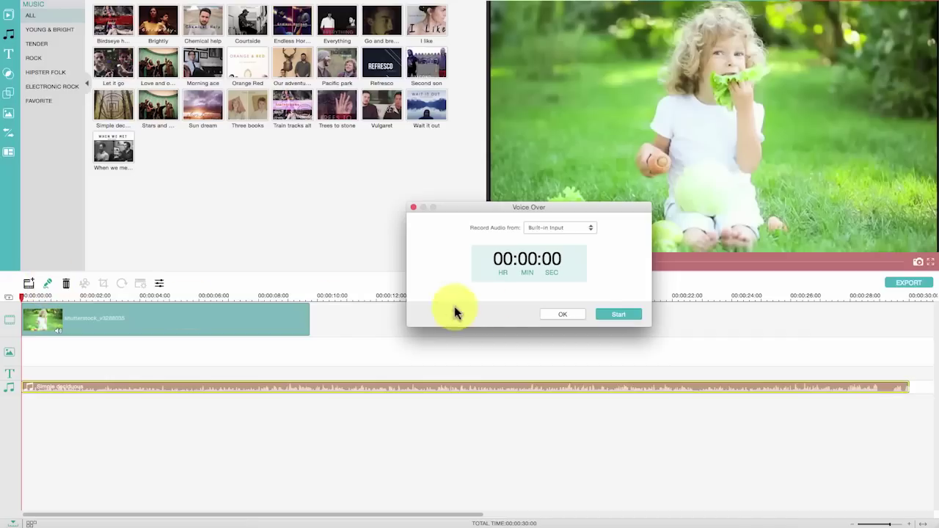
pyautogui.click(598, 314)
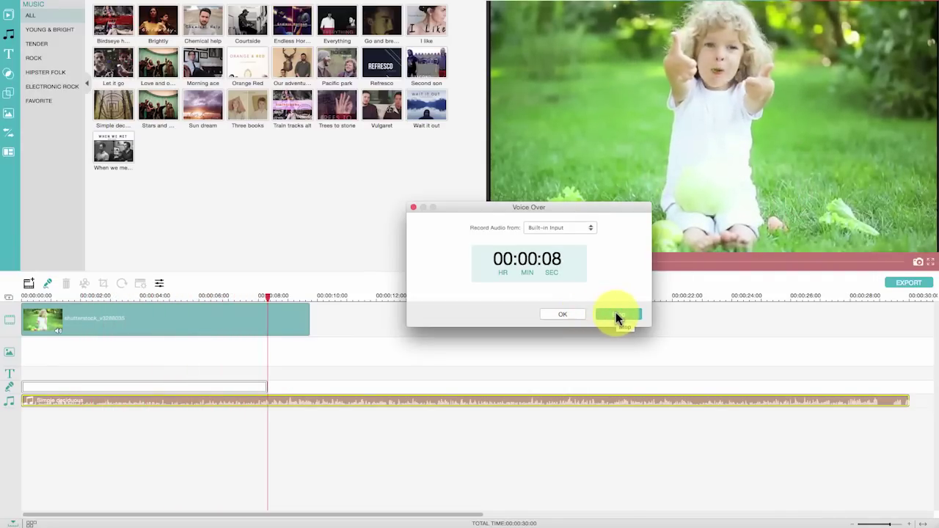
pyautogui.click(616, 316)
pyautogui.click(563, 314)
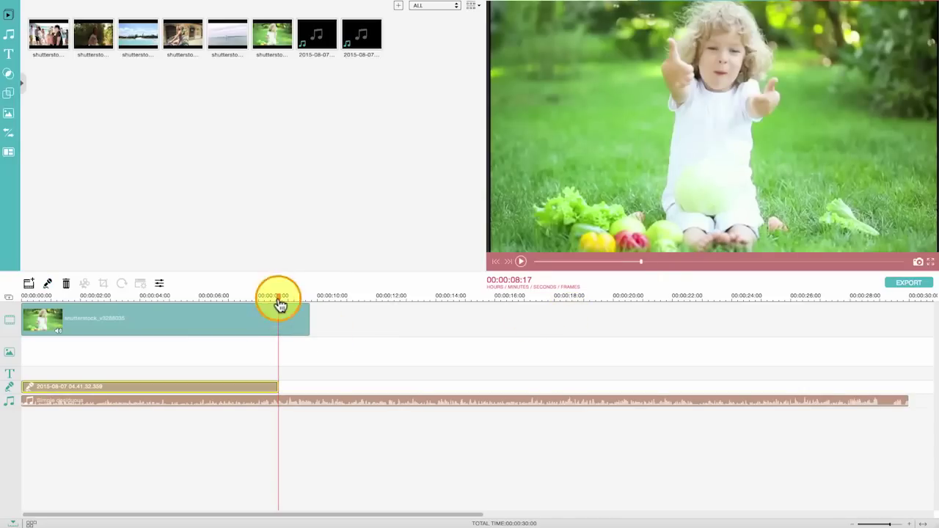
# Detach the audio from the child video clip
pyautogui.moveTo(280, 300); pyautogui.dragTo(220, 320)
pyautogui.click(220, 319)
pyautogui.rightClick(220, 320)
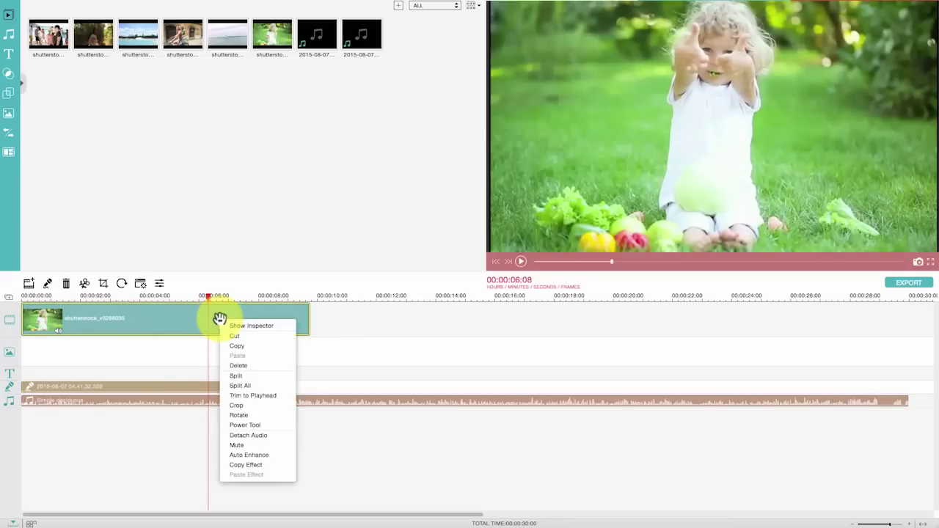
pyautogui.click(248, 437)
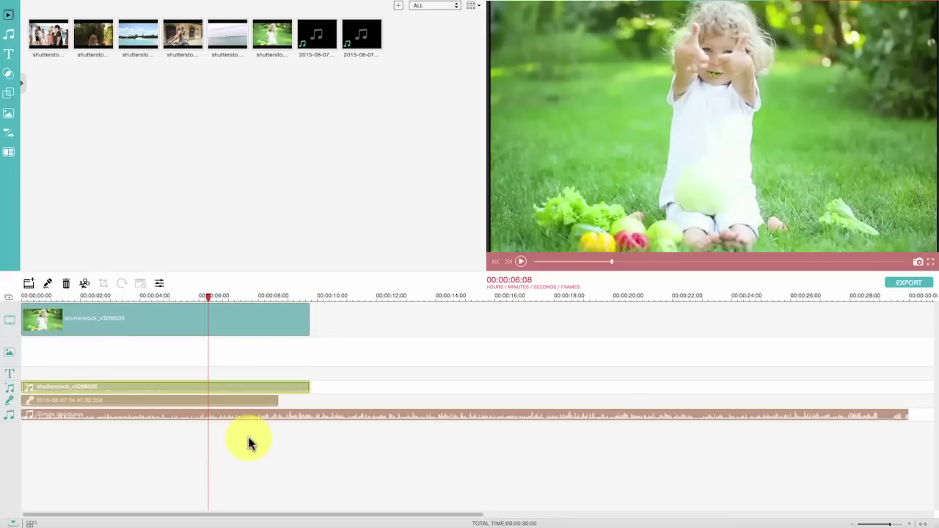
# Split the music at the video clip's end and delete the trailing part
pyautogui.moveTo(210, 301); pyautogui.dragTo(306, 305)
pyautogui.click(319, 416)
pyautogui.click(84, 283)
pyautogui.rightClick(334, 422)
pyautogui.click(352, 463)
# Give the music a 3.2s fade-in, 3.3s fade-out and volume 139
pyautogui.click(158, 296)
pyautogui.click(160, 283)
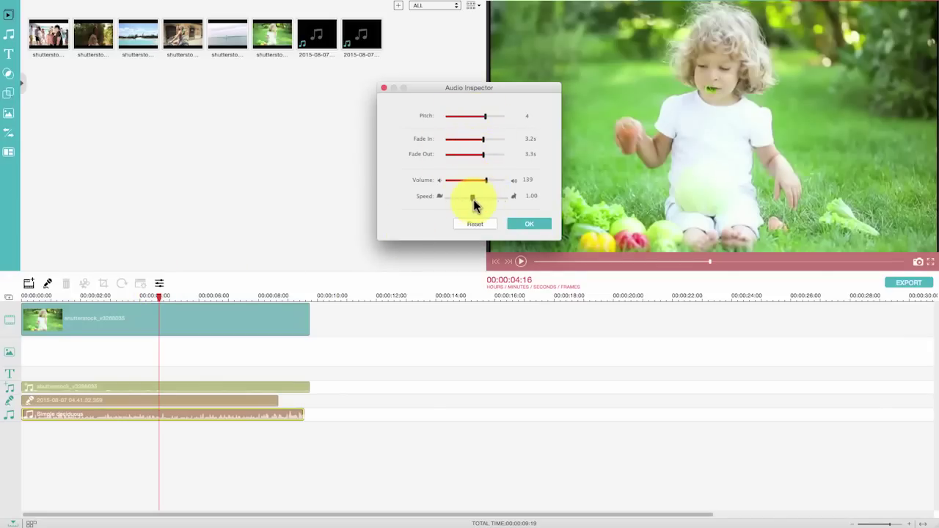
pyautogui.click(524, 223)
# Add the Hipster Badge credit title to the text track at the start, over the child clip
pyautogui.press('Home')
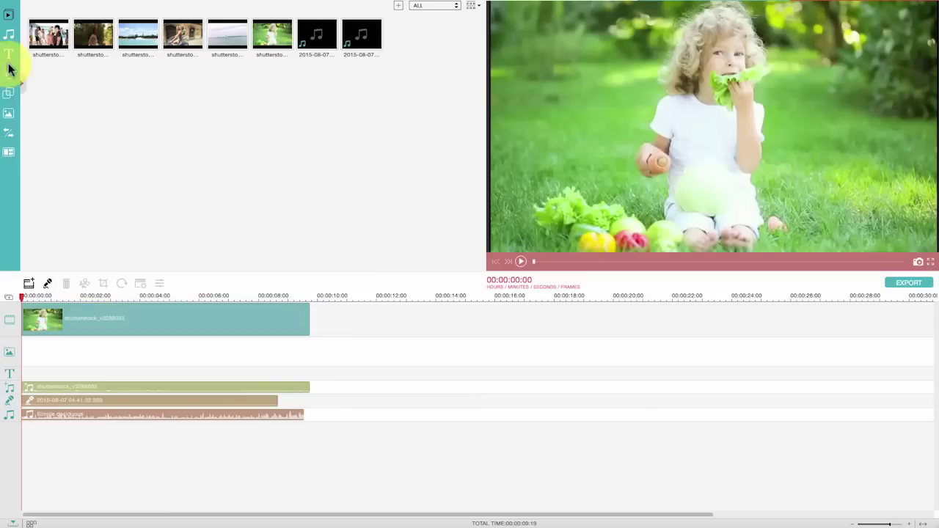
pyautogui.click(8, 57)
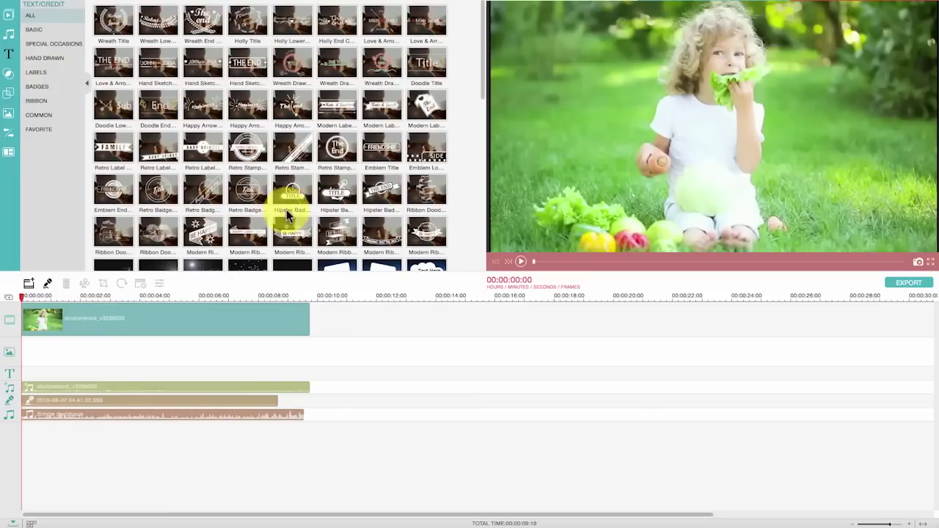
pyautogui.moveTo(382, 204); pyautogui.dragTo(23, 374)
pyautogui.moveTo(25, 305); pyautogui.dragTo(82, 297)
# Change the badge text from THE END to HAPPY at font size 50 and preview it
pyautogui.doubleClick(85, 375)
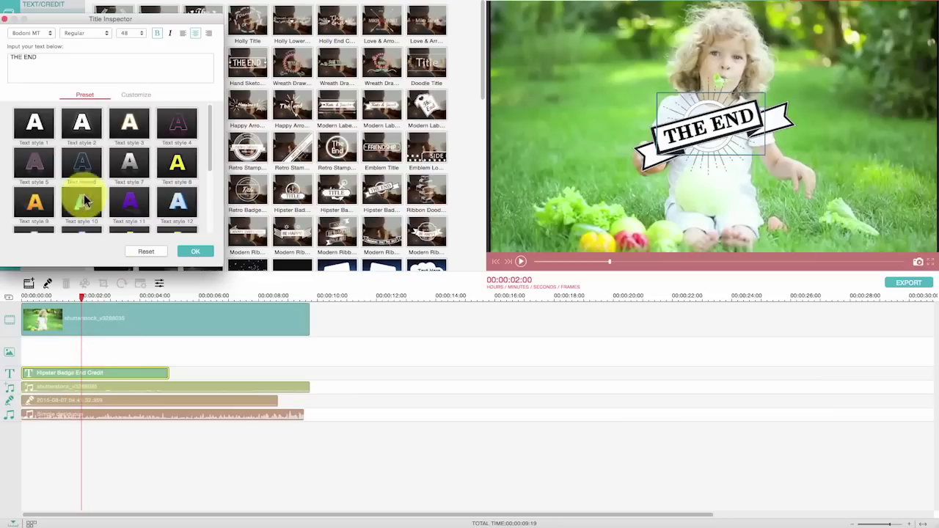
pyautogui.moveTo(42, 59); pyautogui.dragTo(4, 63)
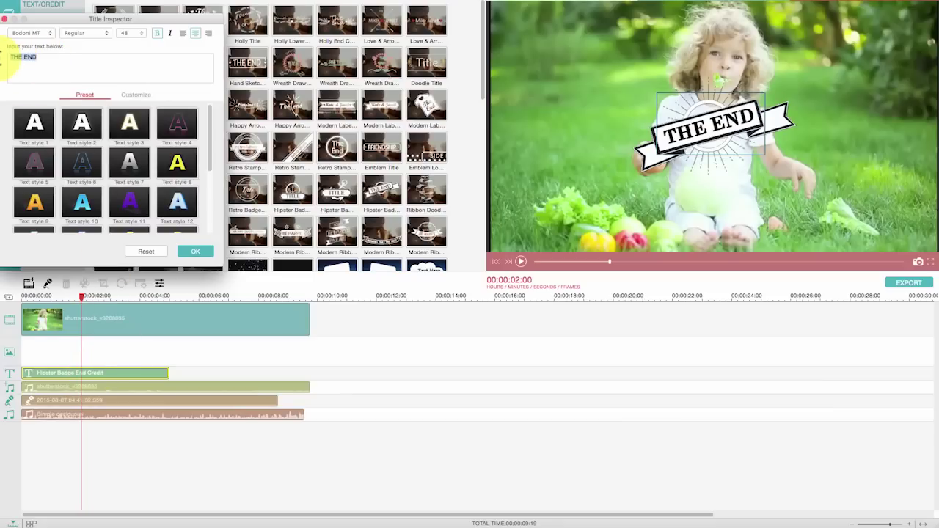
pyautogui.write('HAPPY')
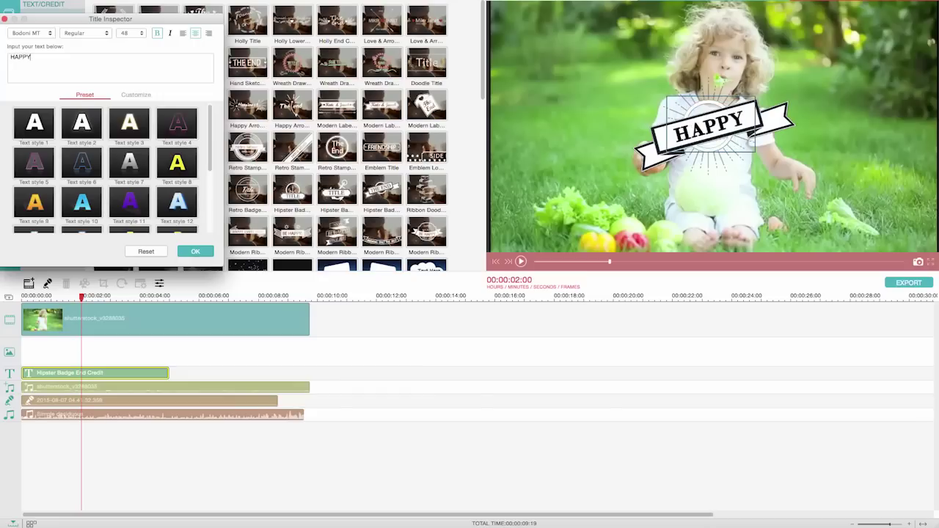
pyautogui.click(142, 33)
pyautogui.click(139, 42)
pyautogui.click(196, 251)
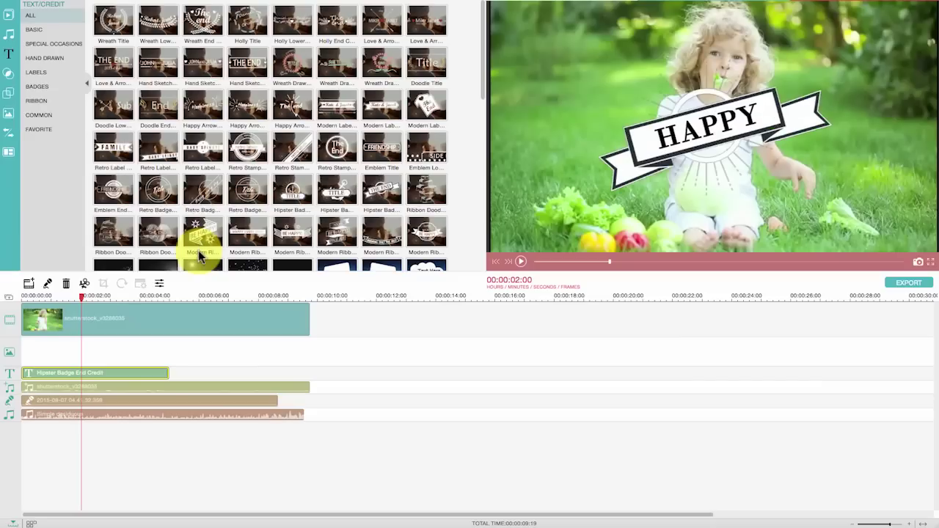
pyautogui.moveTo(84, 301)
pyautogui.mouseDown()
pyautogui.moveTo(38, 311)
pyautogui.moveTo(104, 312)
pyautogui.moveTo(74, 301)
pyautogui.mouseUp()
# Apply the Partical 1 filter to the clip's opening, play it back, then add the MeregeStar filter
pyautogui.click(9, 76)
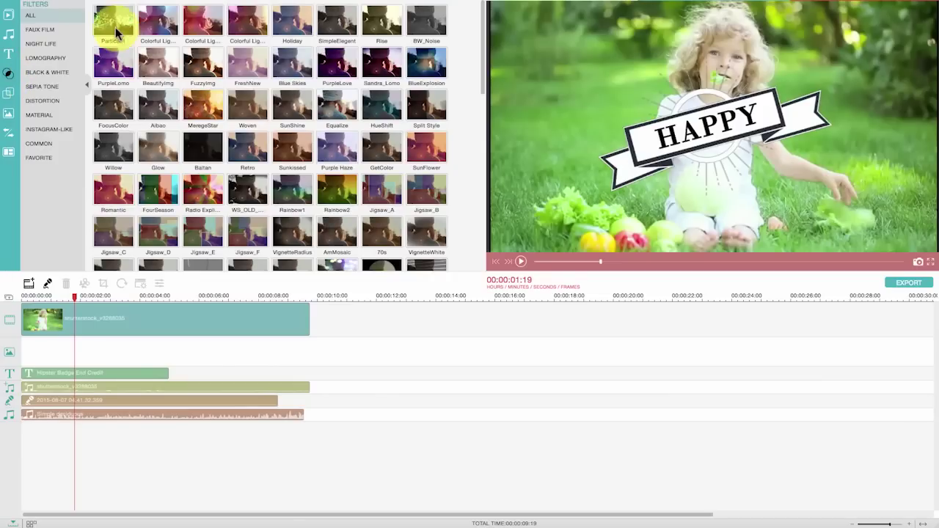
pyautogui.moveTo(113, 28); pyautogui.dragTo(28, 358)
pyautogui.click(522, 261)
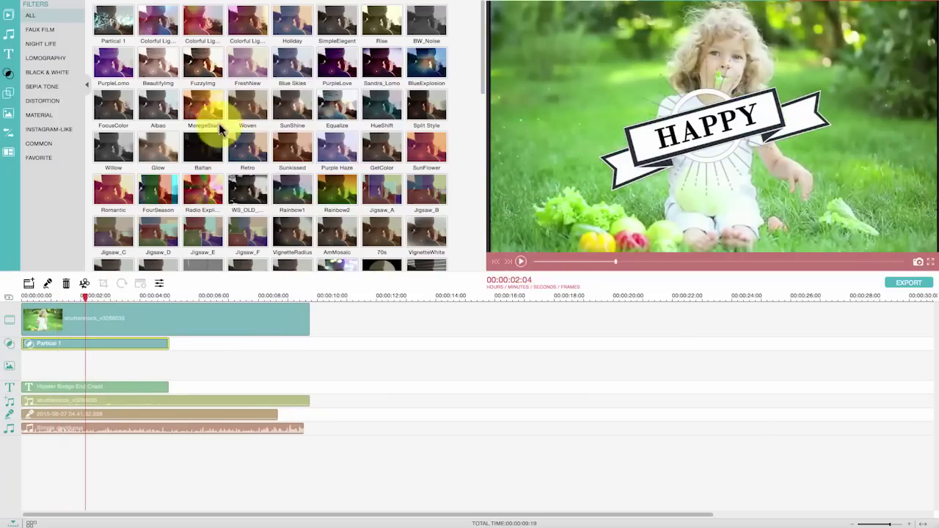
pyautogui.moveTo(209, 103); pyautogui.dragTo(19, 356)
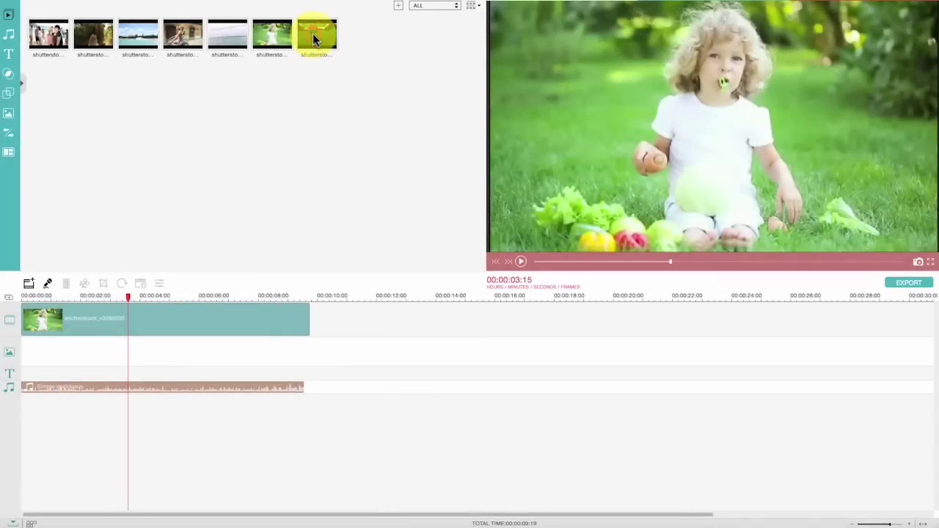
# Overlay the swinging-child clip as a small picture-in-picture in the bottom-right corner and preview it
pyautogui.moveTo(314, 38); pyautogui.dragTo(28, 360)
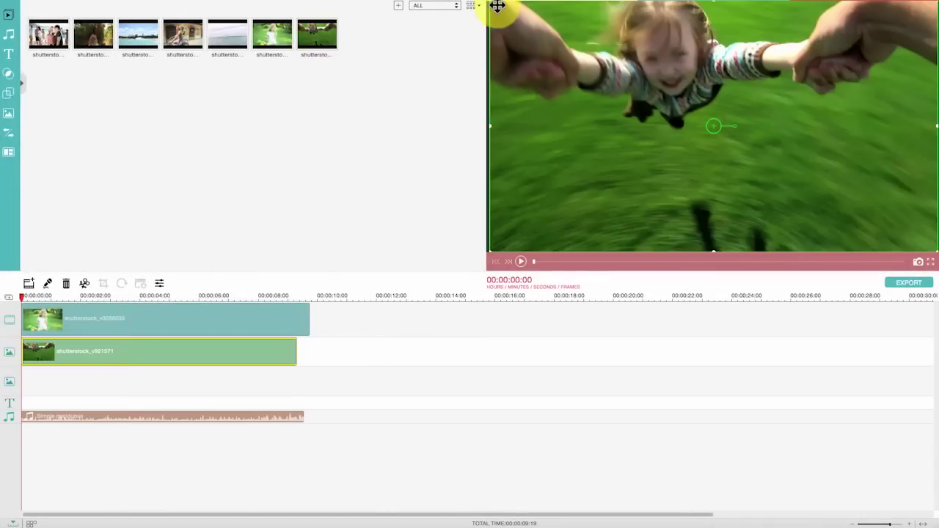
pyautogui.moveTo(494, 4); pyautogui.dragTo(787, 168)
pyautogui.click(521, 262)
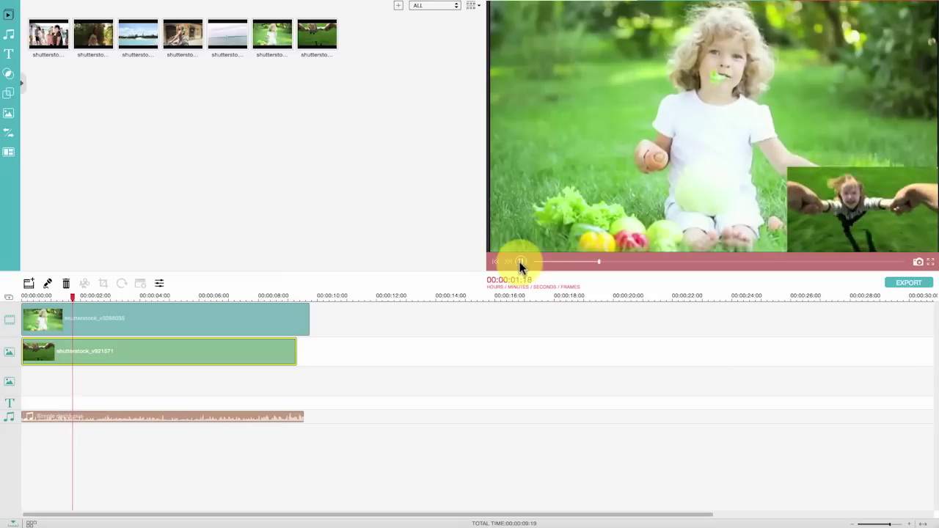
pyautogui.click(520, 263)
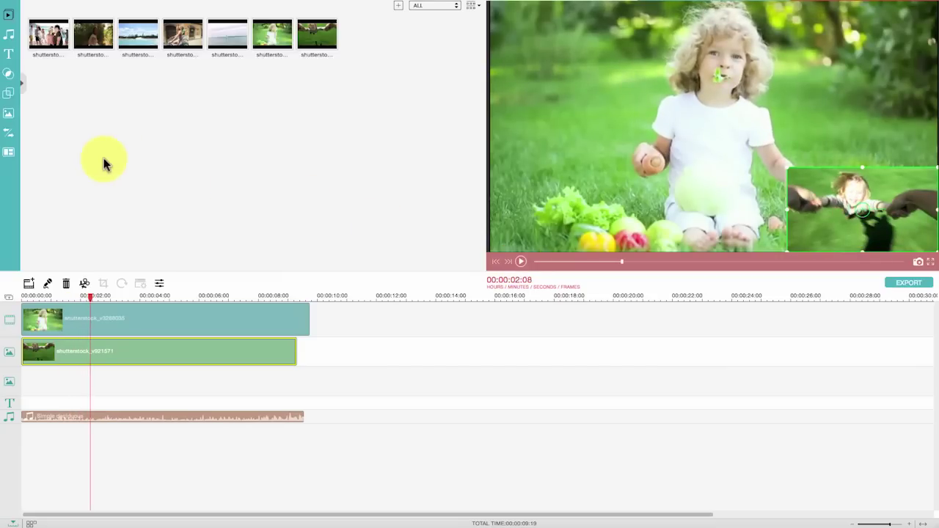
# Place the Birthday04 balloons element on an overlay track about two seconds in
pyautogui.click(8, 114)
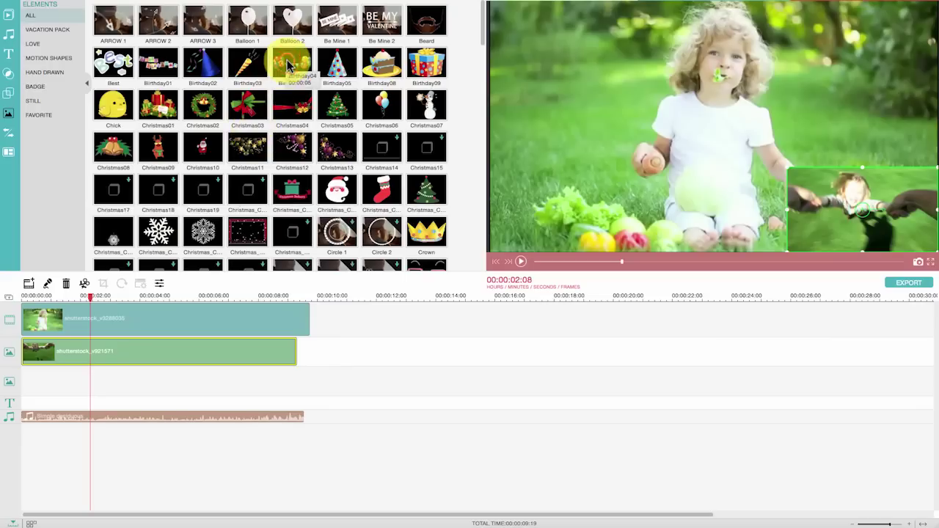
pyautogui.moveTo(293, 64); pyautogui.dragTo(25, 390)
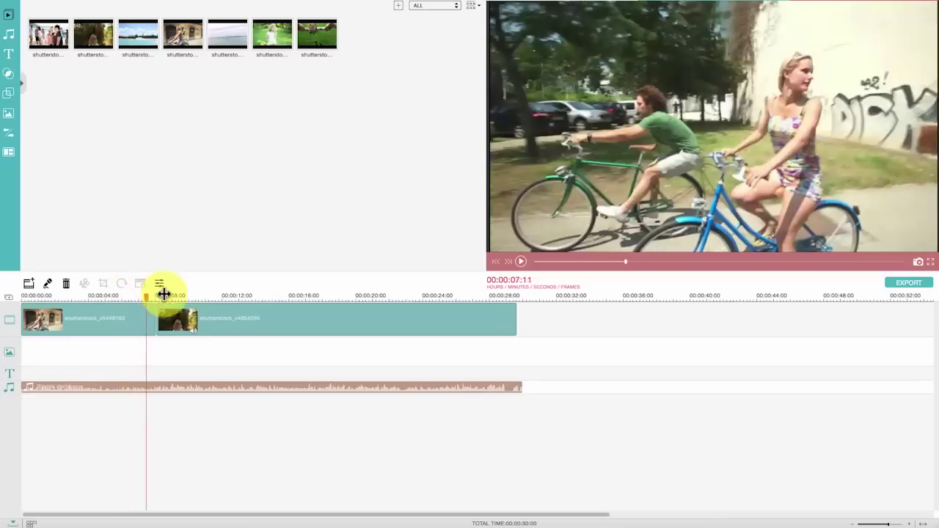
pyautogui.moveTo(164, 294); pyautogui.dragTo(126, 299)
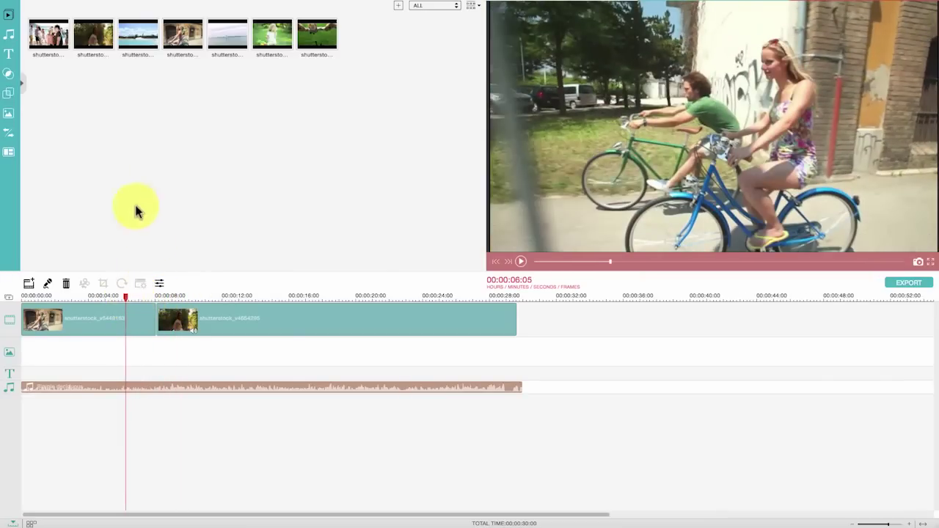
# Insert a MoveRect_1 transition between the two clips and preview it
pyautogui.click(9, 134)
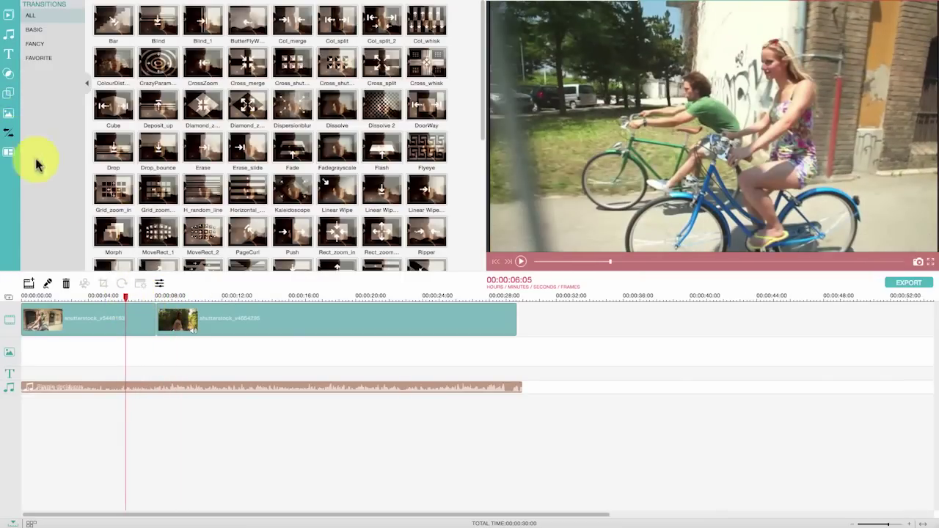
pyautogui.moveTo(159, 232); pyautogui.dragTo(139, 320)
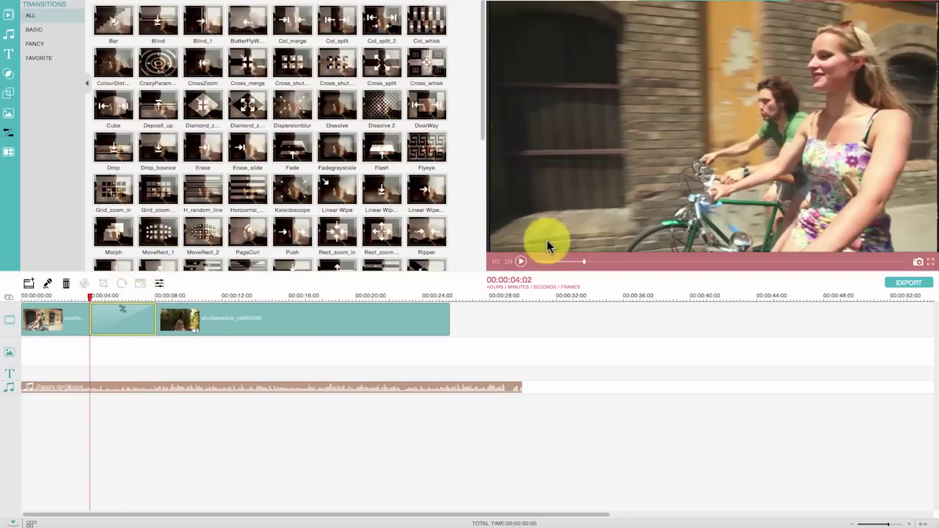
pyautogui.click(521, 261)
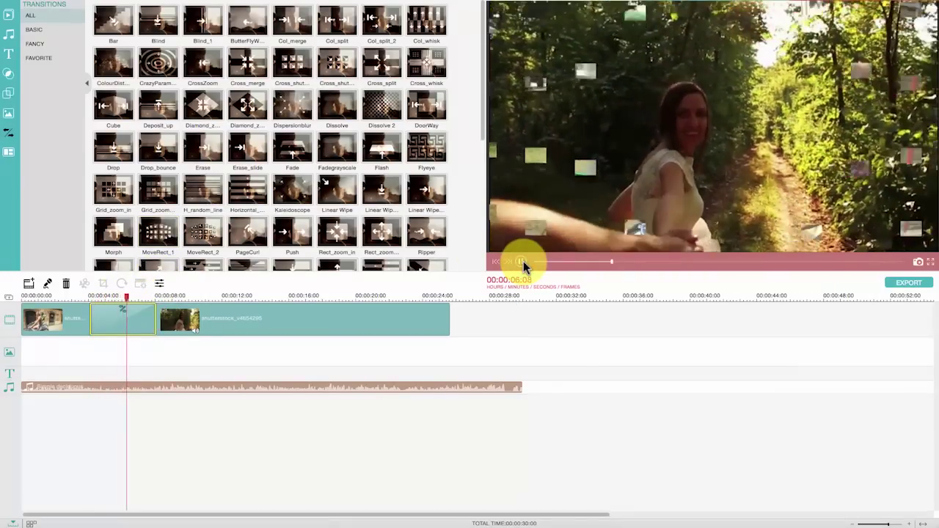
pyautogui.click(522, 261)
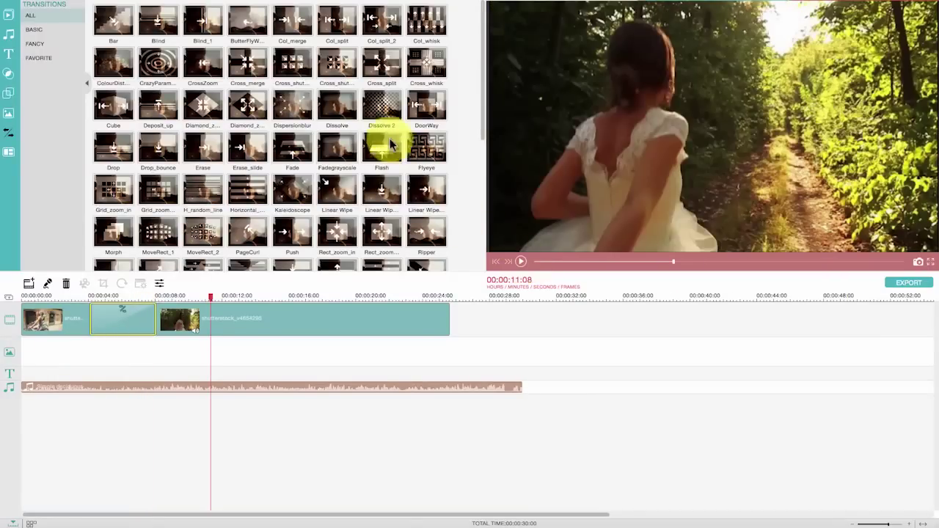
# Add a Dissolve 2 transition at the end of the second clip and preview it
pyautogui.moveTo(373, 101); pyautogui.dragTo(419, 320)
pyautogui.click(383, 298)
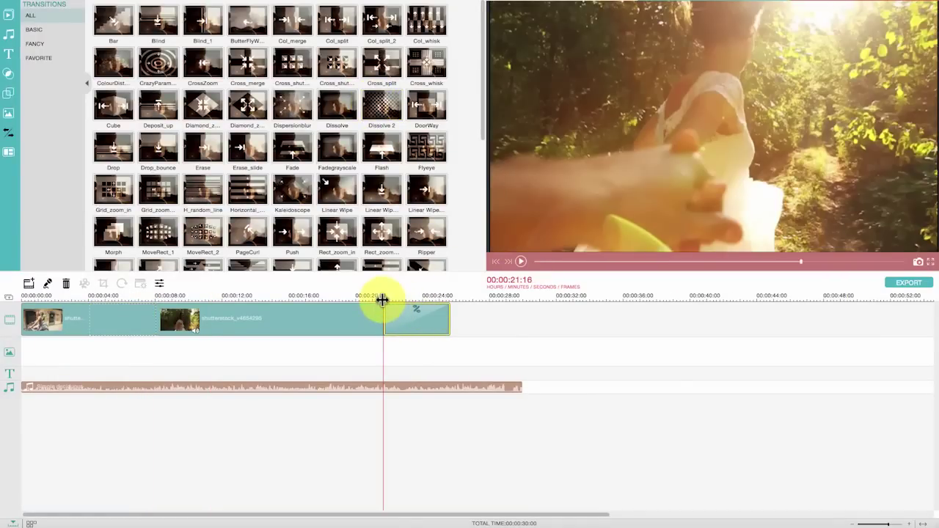
pyautogui.click(521, 262)
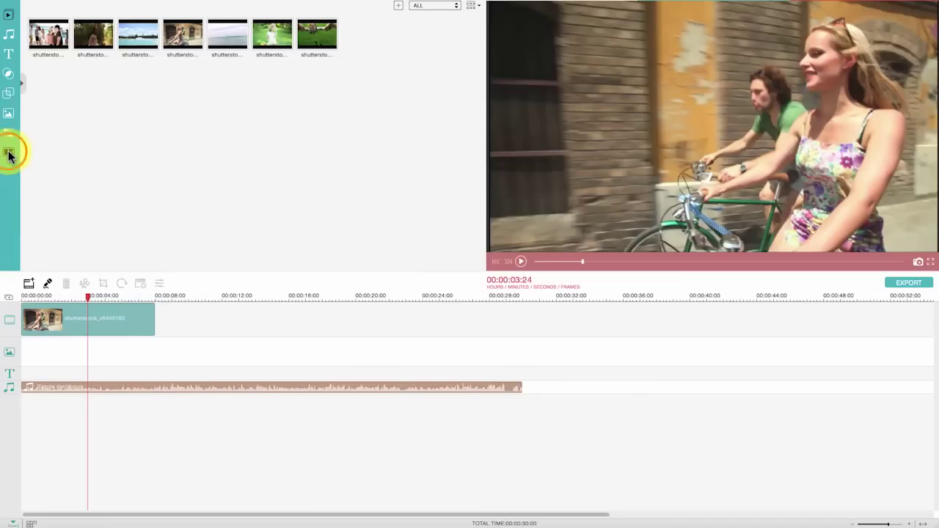
# Compare split-screen layouts and add the 3 Screen C template after the first clip
pyautogui.click(9, 153)
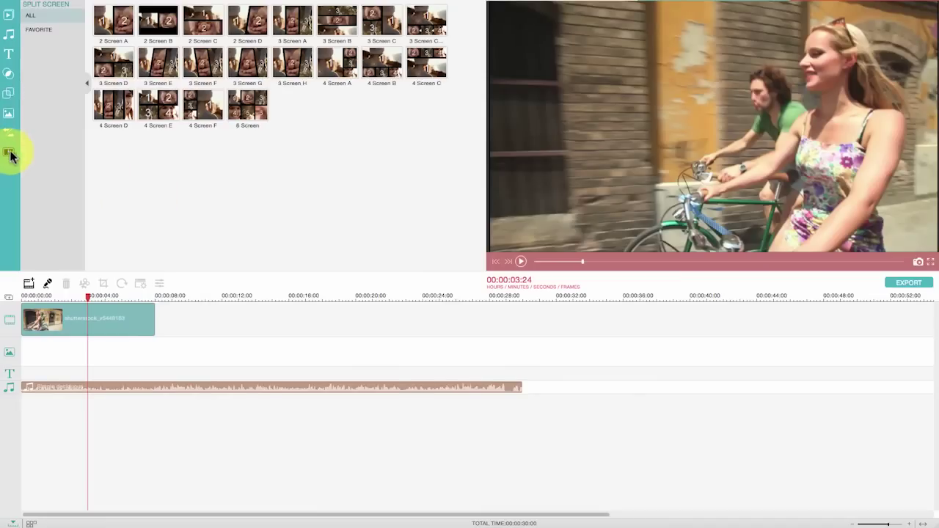
pyautogui.click(116, 109)
pyautogui.click(192, 111)
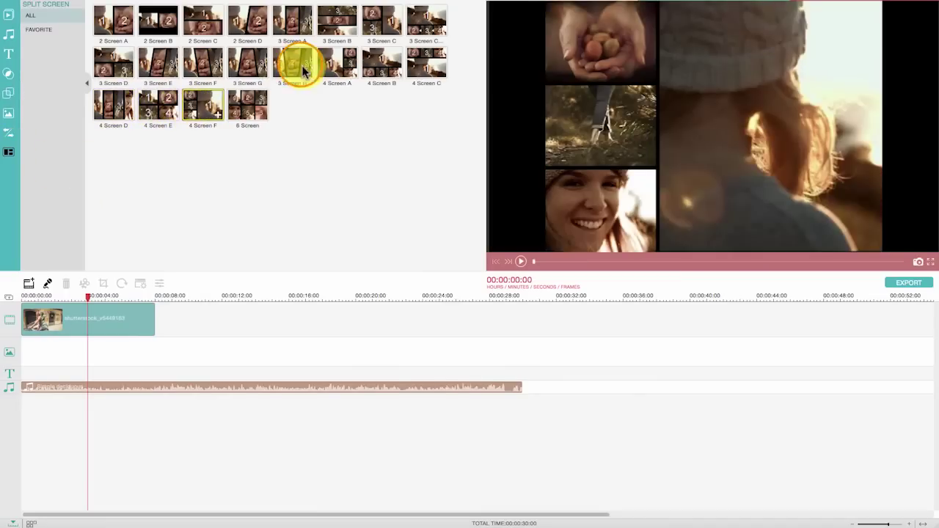
pyautogui.click(384, 25)
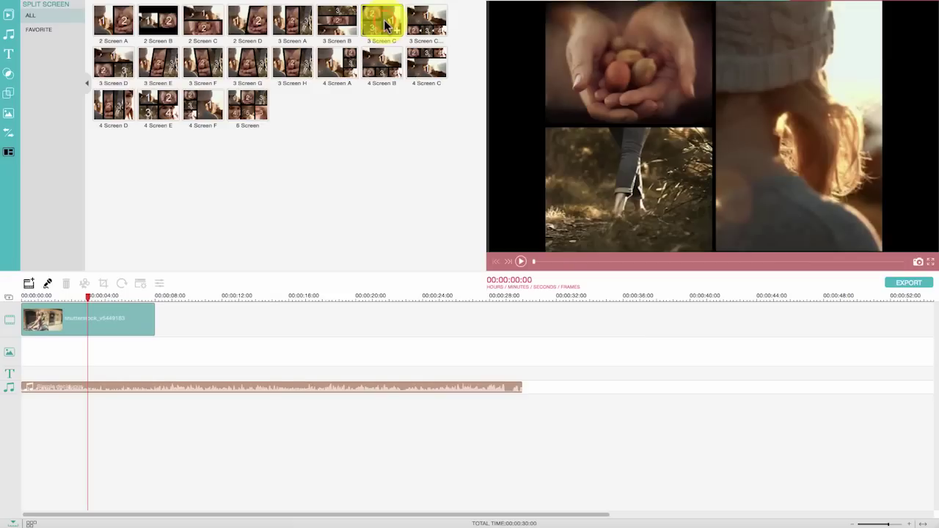
pyautogui.moveTo(235, 285); pyautogui.dragTo(189, 320)
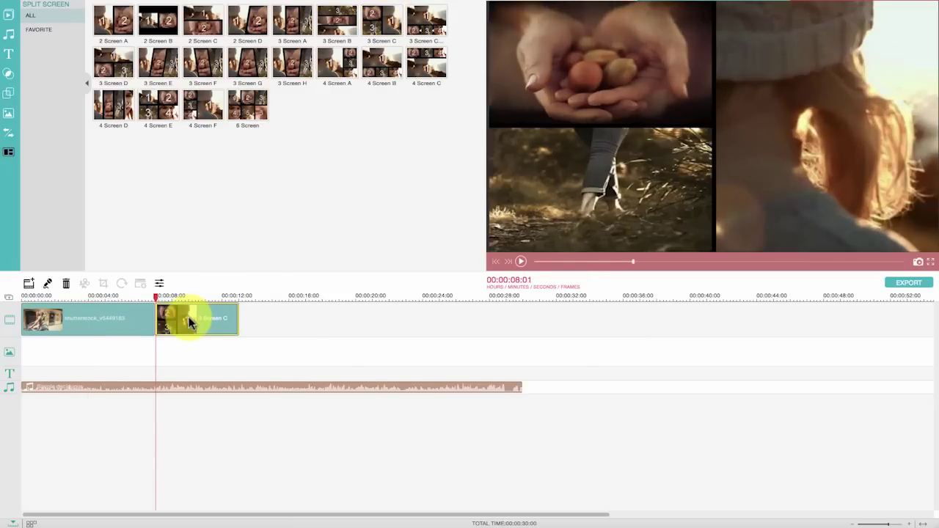
# Fill the three split-screen panes with the beach, forest walk and fourth library clips
pyautogui.doubleClick(188, 317)
pyautogui.moveTo(117, 192); pyautogui.dragTo(151, 357)
pyautogui.moveTo(532, 246); pyautogui.dragTo(474, 254)
pyautogui.moveTo(168, 193); pyautogui.dragTo(196, 274)
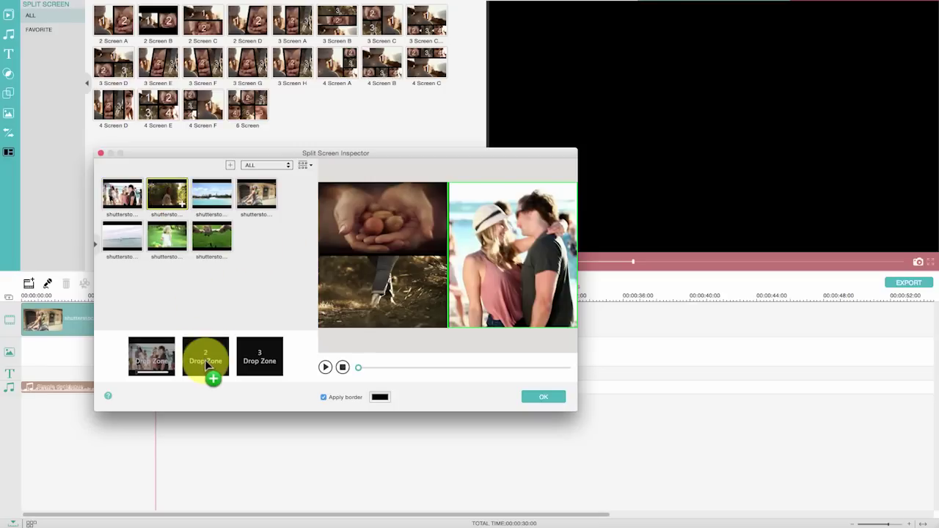
pyautogui.moveTo(205, 360); pyautogui.dragTo(206, 361)
pyautogui.moveTo(257, 194); pyautogui.dragTo(251, 357)
pyautogui.click(543, 397)
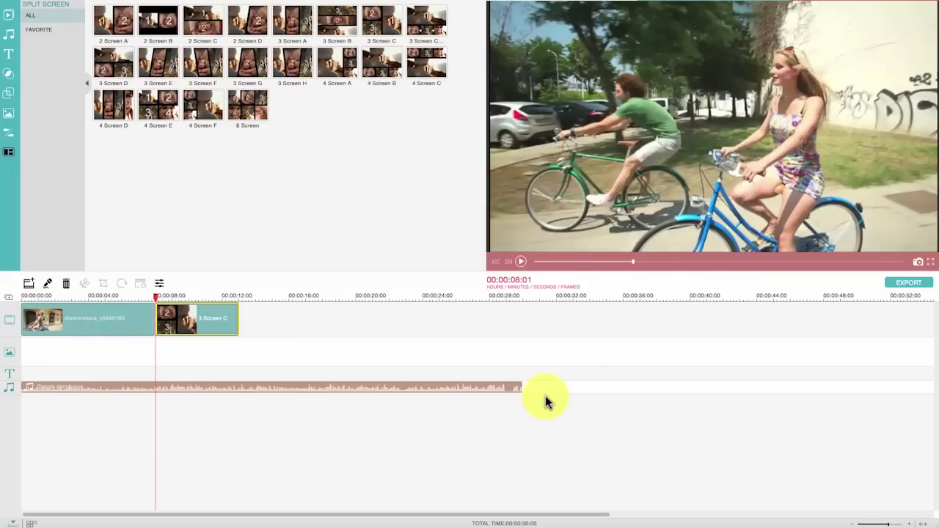
pyautogui.click(521, 261)
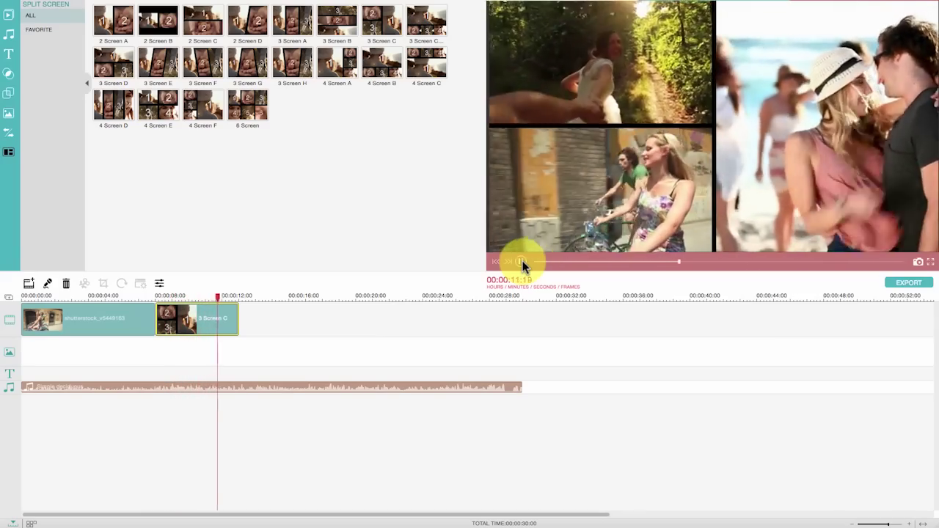
# Review the Devices and DVD export options, then export to a file as My Video.mov
pyautogui.click(904, 289)
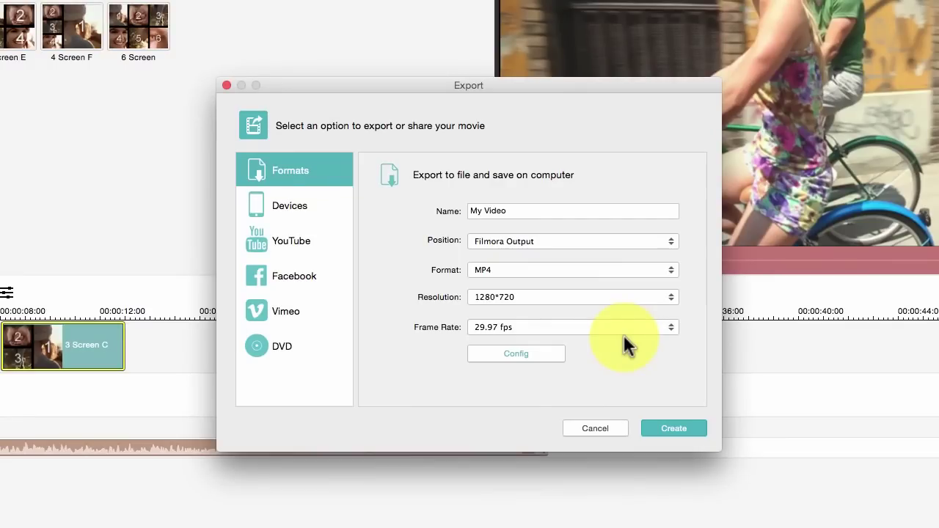
pyautogui.click(301, 207)
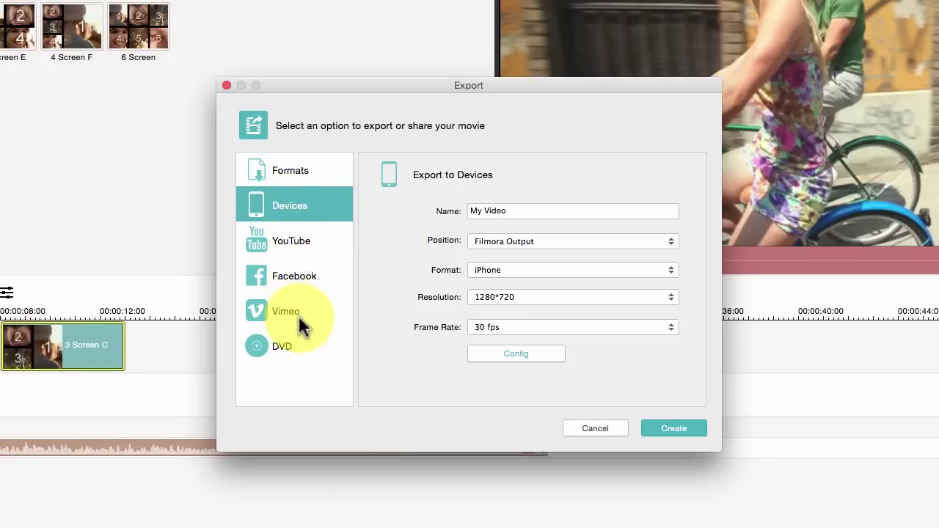
pyautogui.click(286, 355)
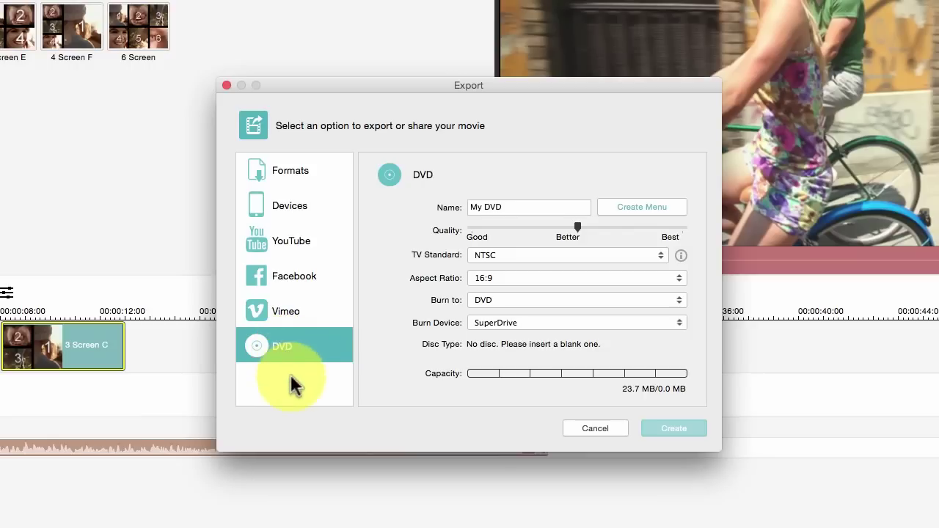
pyautogui.click(280, 170)
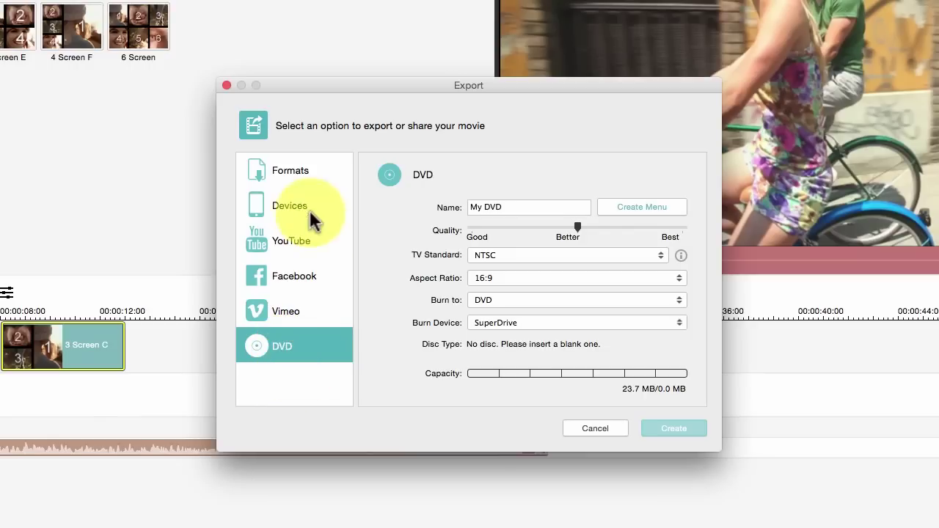
pyautogui.click(669, 428)
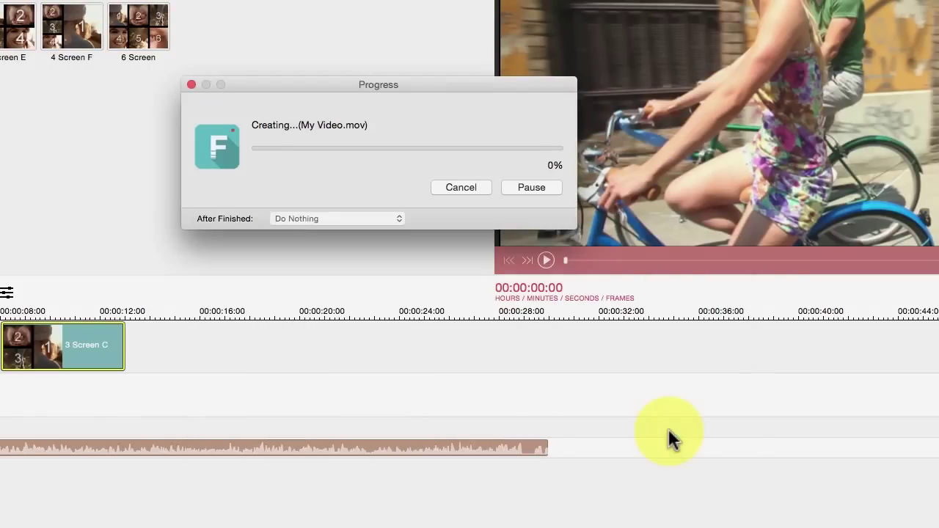